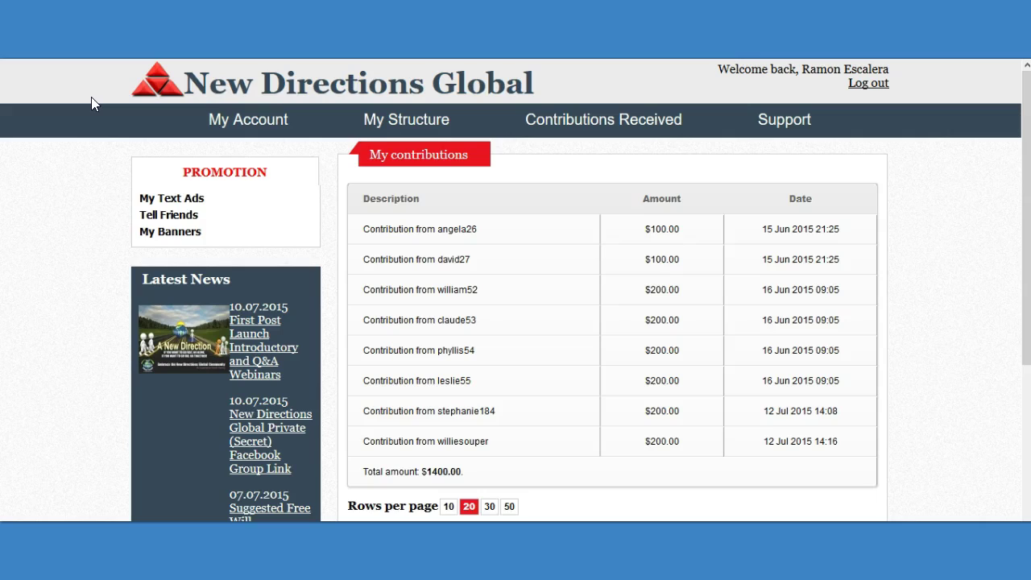
Step: Review the New Directions Global contributions totalling $1400.00, then switch to the Gmail inbox
drag(91, 97, 71, 74)
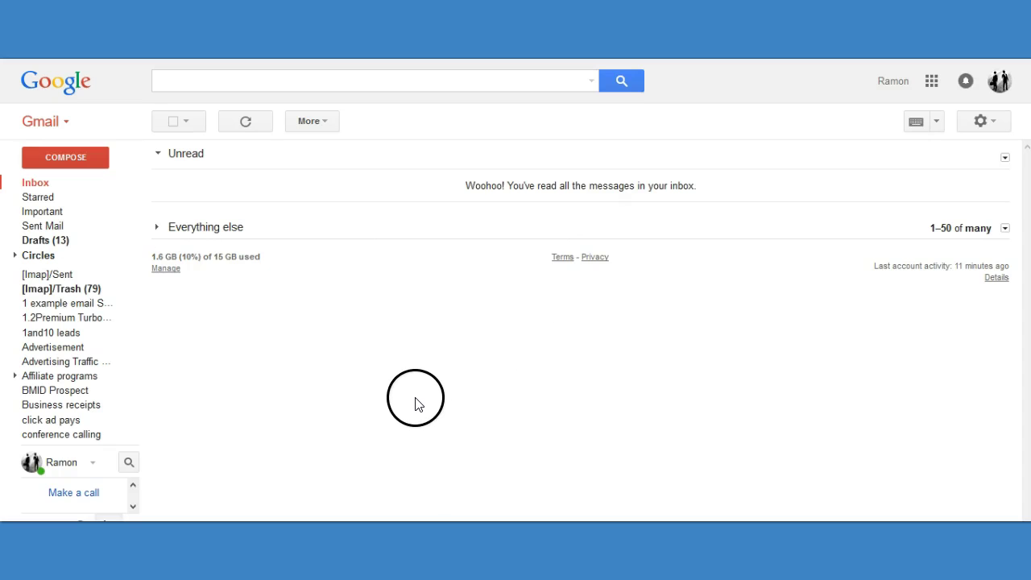
Step: Expand and collapse the Everything else group, then open Gmail's full Settings page
click(159, 228)
click(158, 227)
click(158, 227)
click(158, 227)
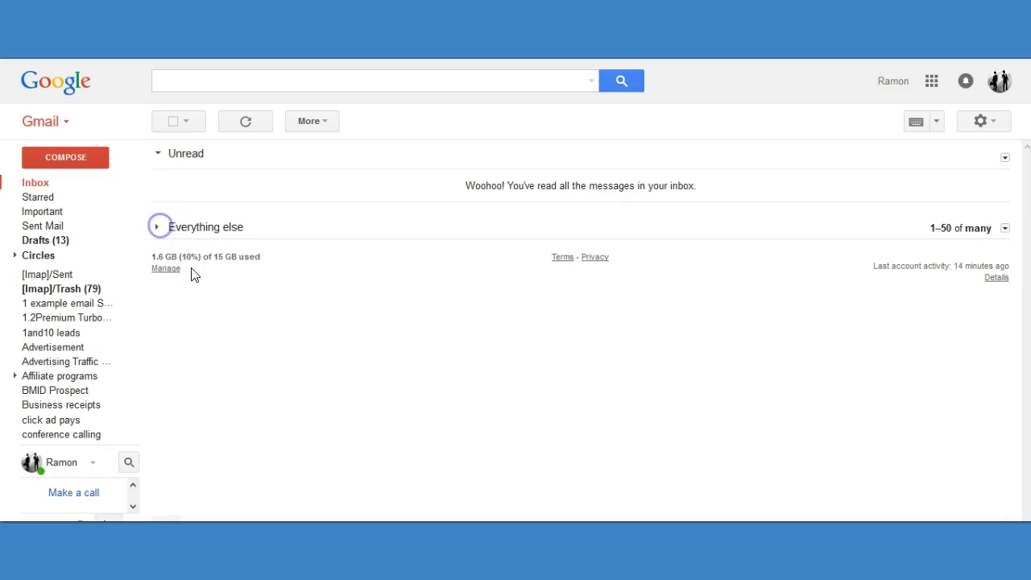
click(158, 229)
click(158, 229)
click(983, 121)
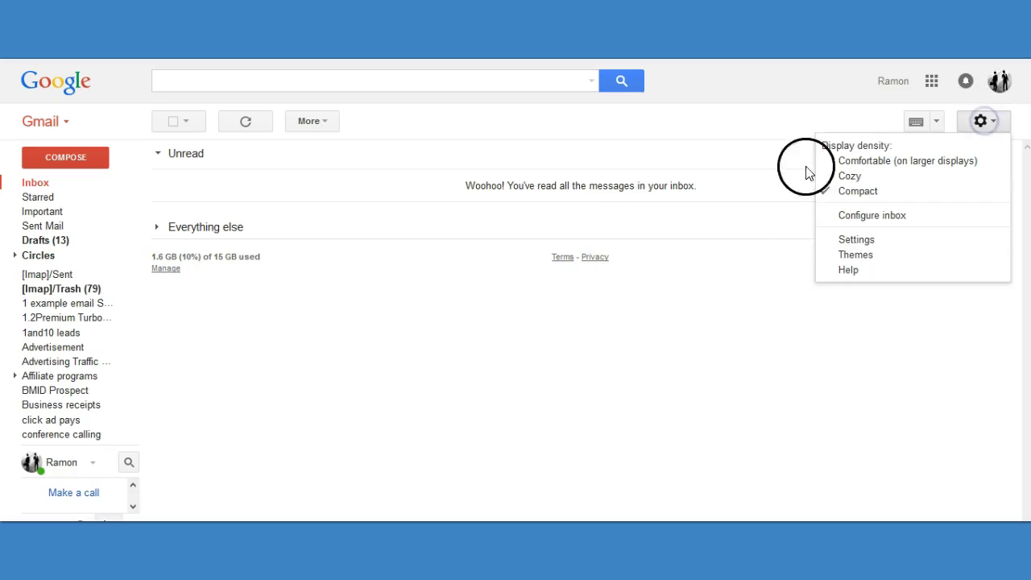
click(854, 240)
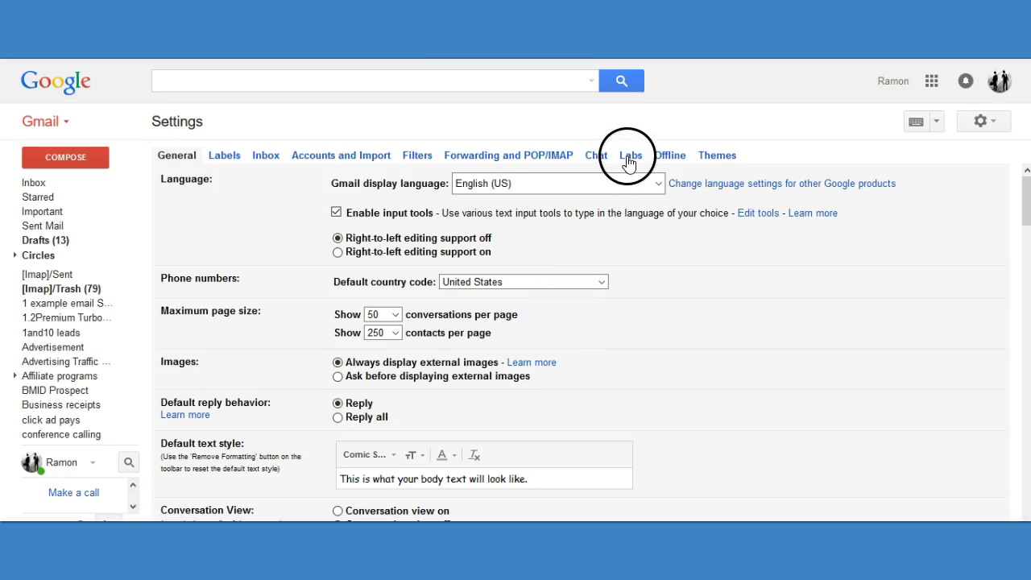
Step: On the Labs tab, confirm Canned Responses is listed under Enabled Labs with Enable set
click(630, 158)
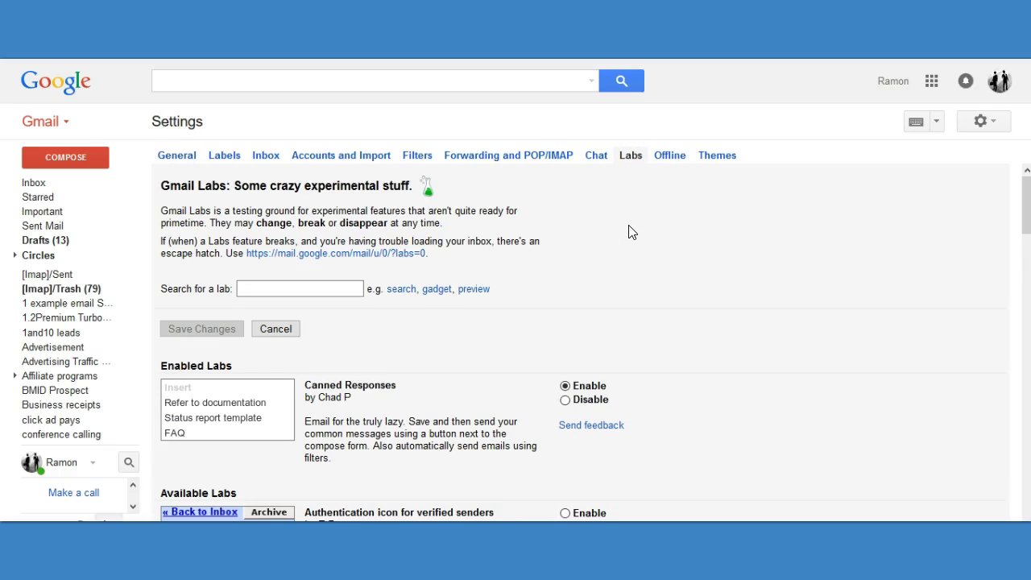
scroll(362, 336, down, 1)
drag(396, 342, 295, 341)
click(403, 316)
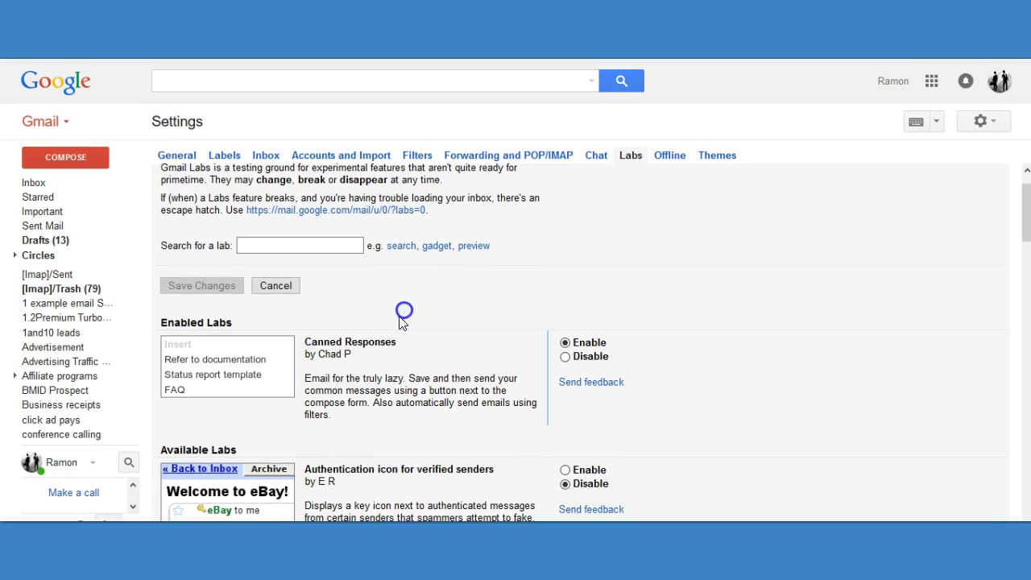
drag(370, 342, 298, 348)
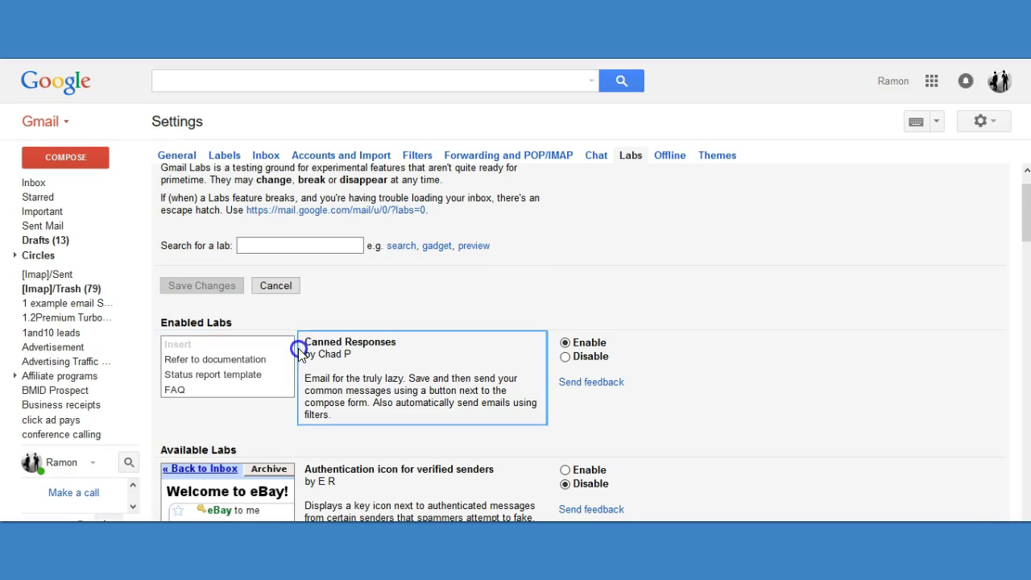
click(425, 307)
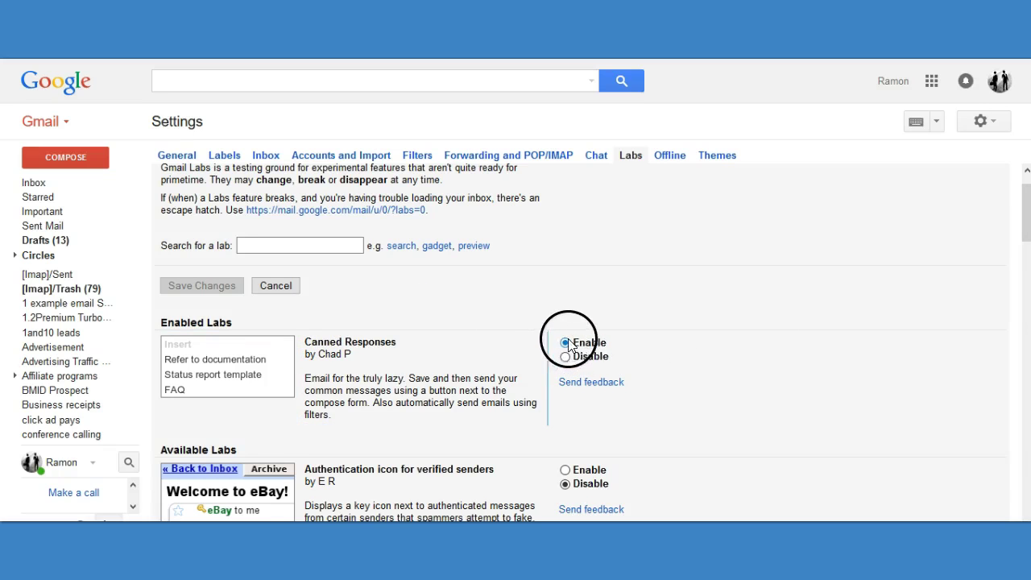
drag(1028, 203, 1025, 483)
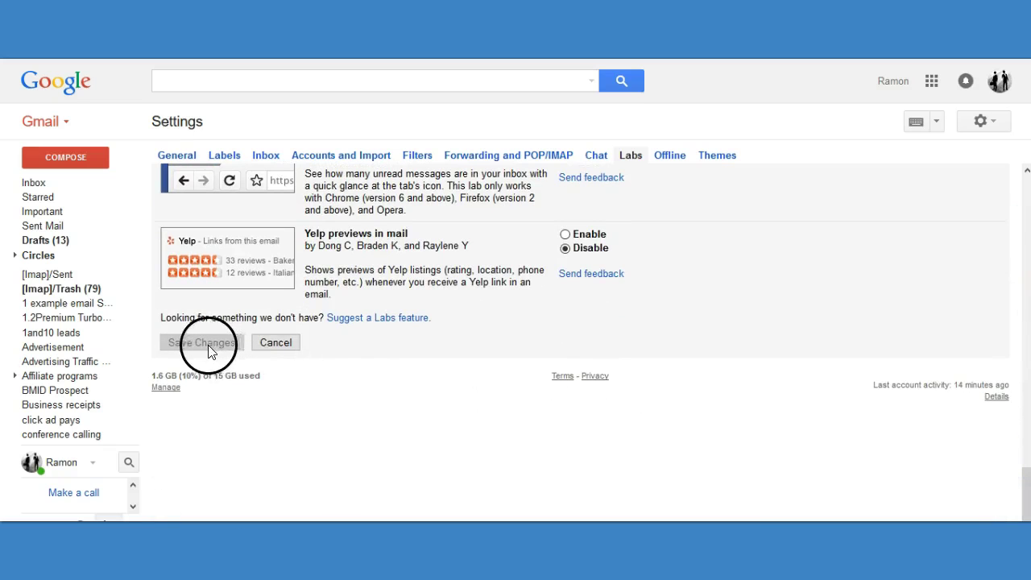
drag(1024, 483, 1025, 314)
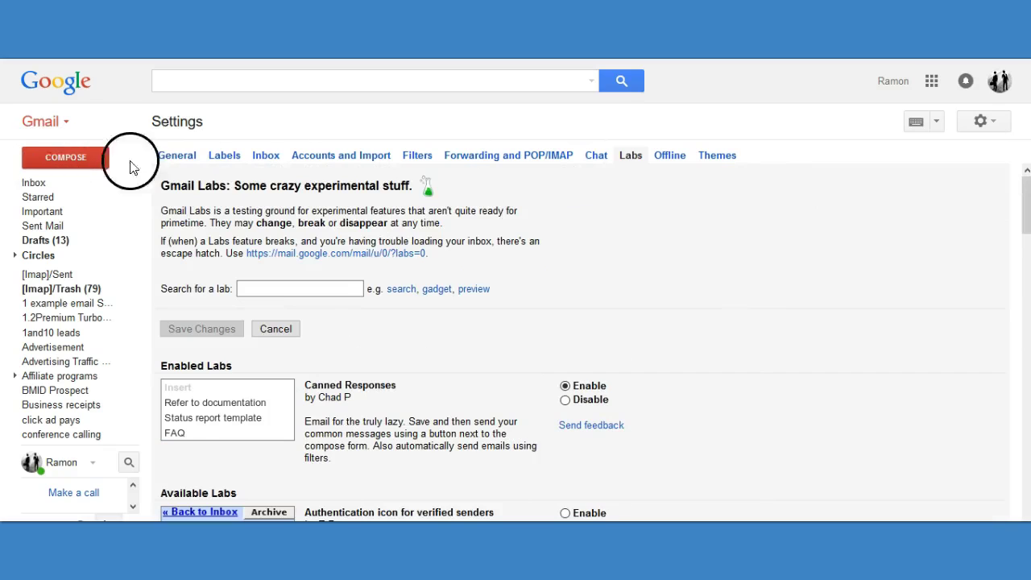
Step: Start a new message over the inbox and place the cursor at the top of its signature-only body
click(66, 166)
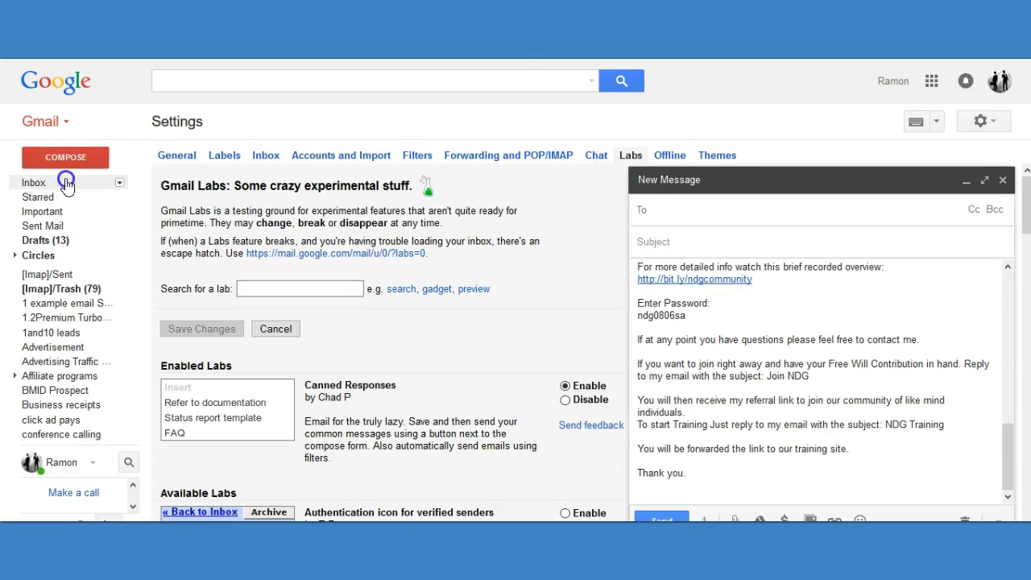
click(66, 184)
scroll(709, 311, up, 3)
scroll(714, 306, down, 3)
scroll(782, 341, up, 5)
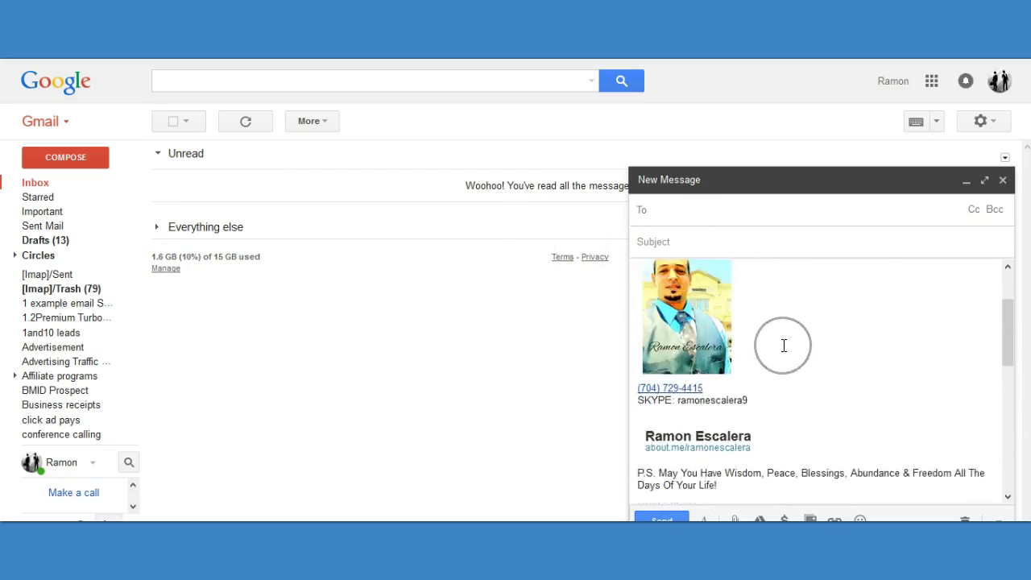
scroll(783, 345, up, 2)
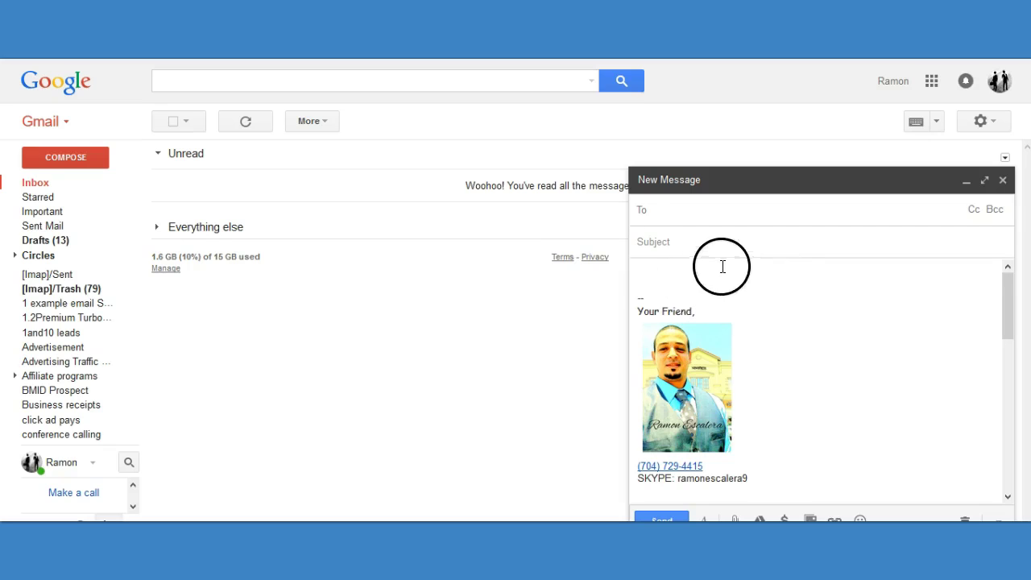
click(662, 267)
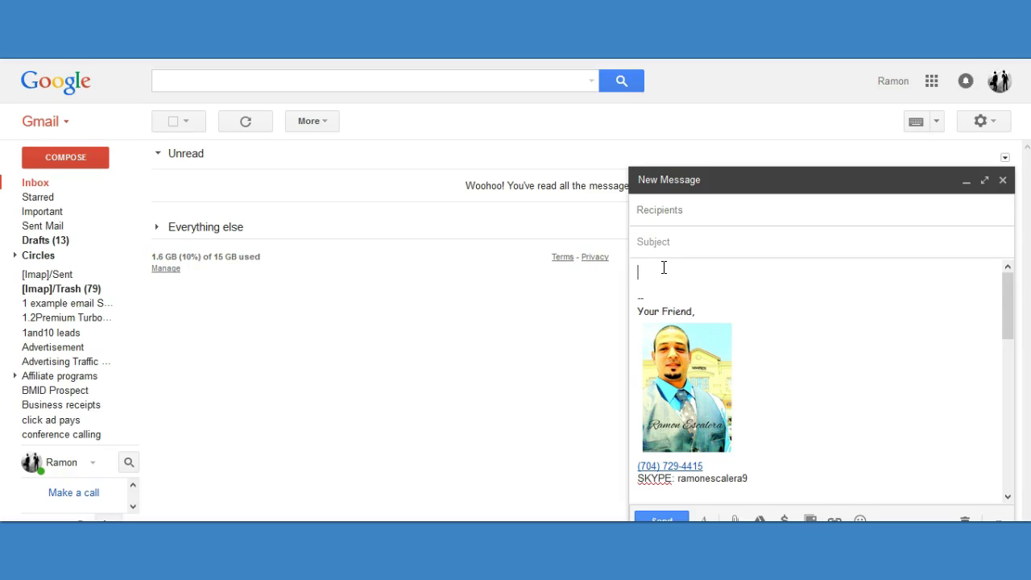
click(650, 276)
click(651, 278)
drag(1012, 299, 1008, 460)
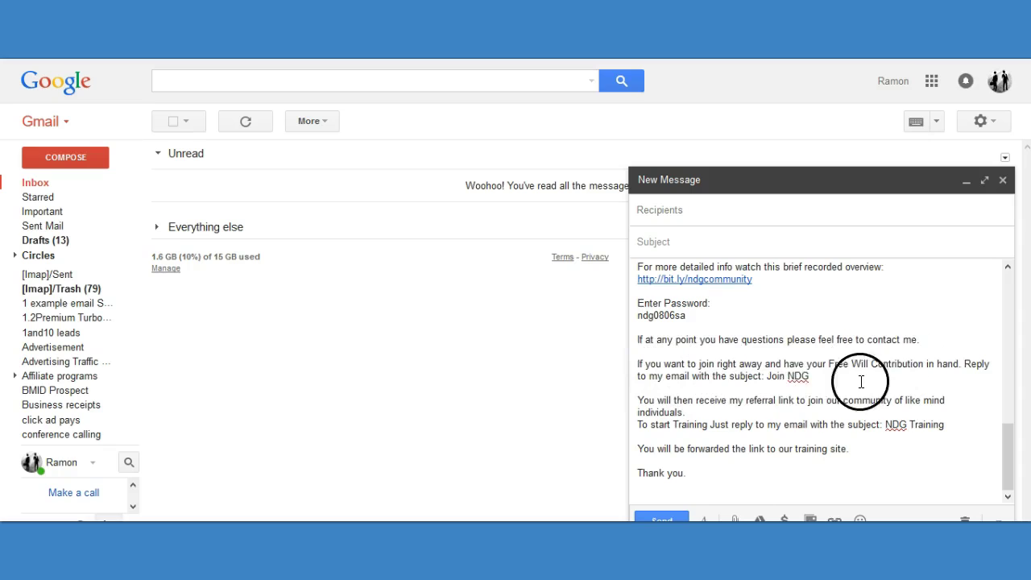
Step: Begin selecting 'Join NDG' in the message body, then go to the Drafts folder
click(804, 376)
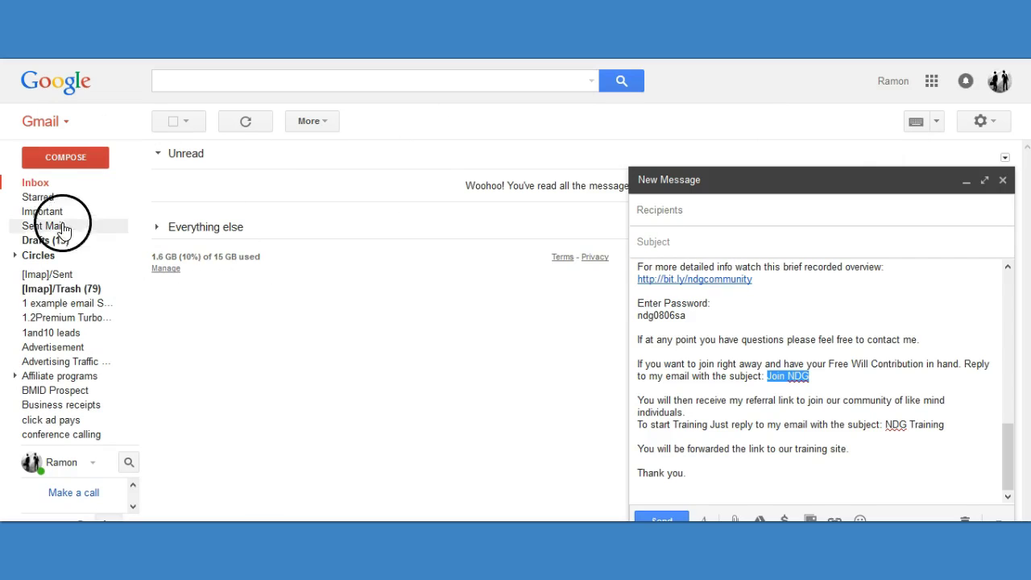
click(45, 240)
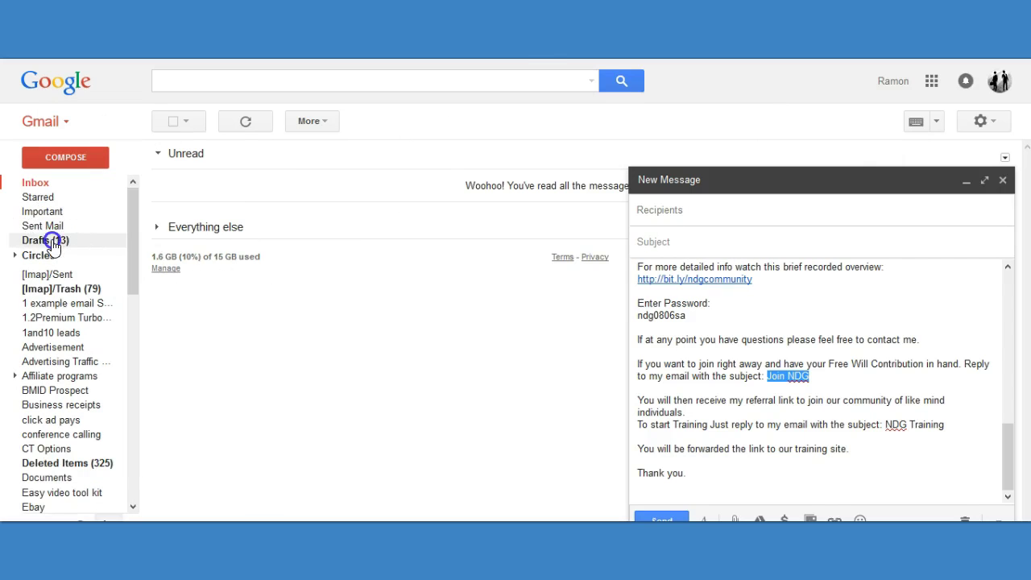
Step: Minimize the new message and open the 'New Directions Global Sign-up link' draft
click(966, 182)
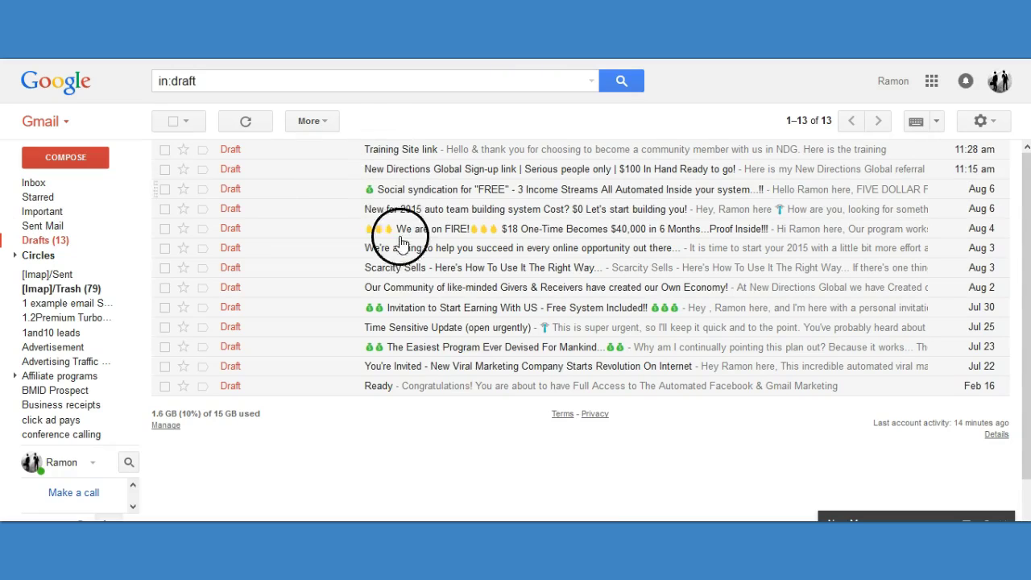
click(464, 171)
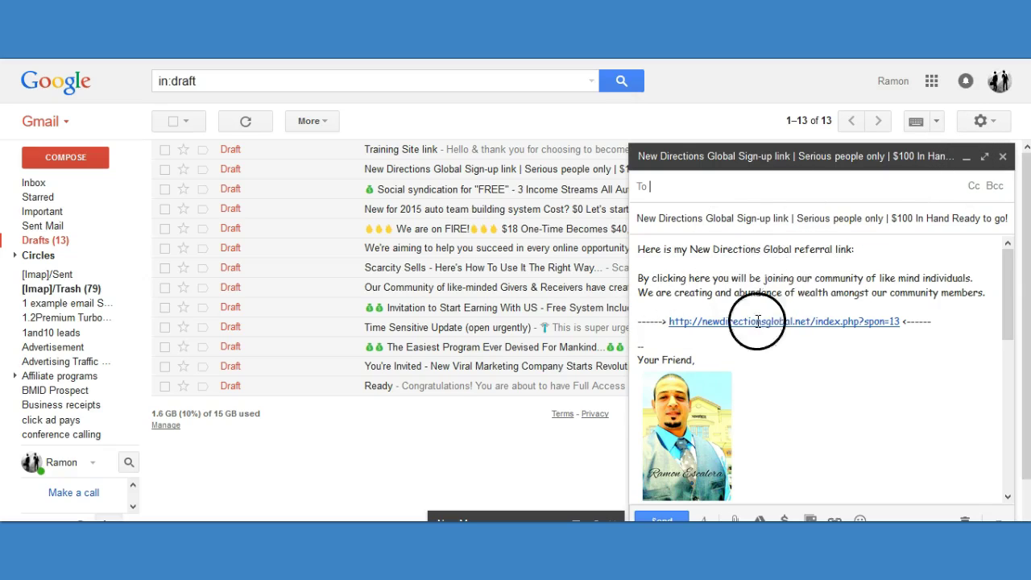
Step: Save the draft's referral-link message under the 'Join ndg' canned response
click(1001, 519)
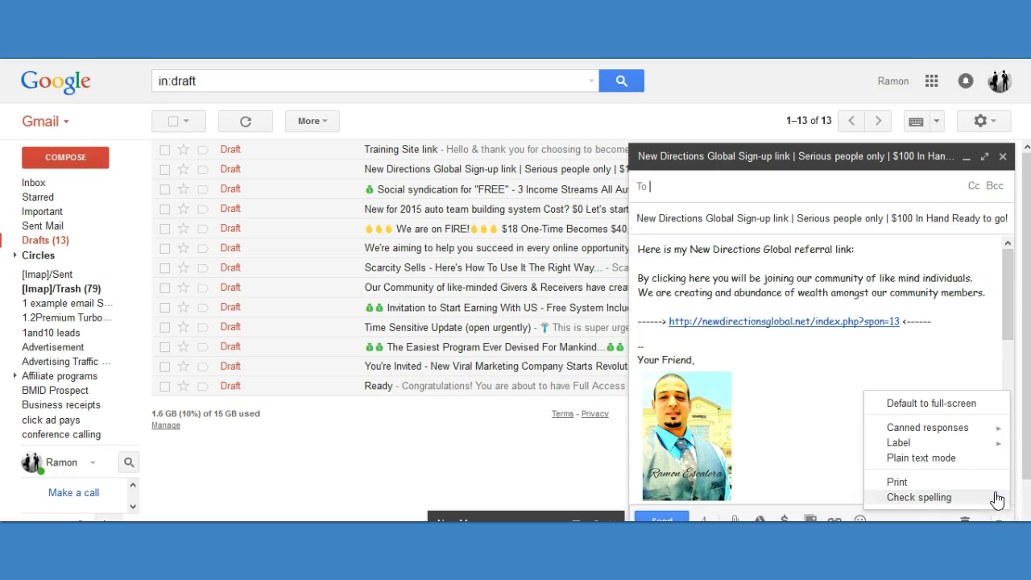
mouse_move(964, 433)
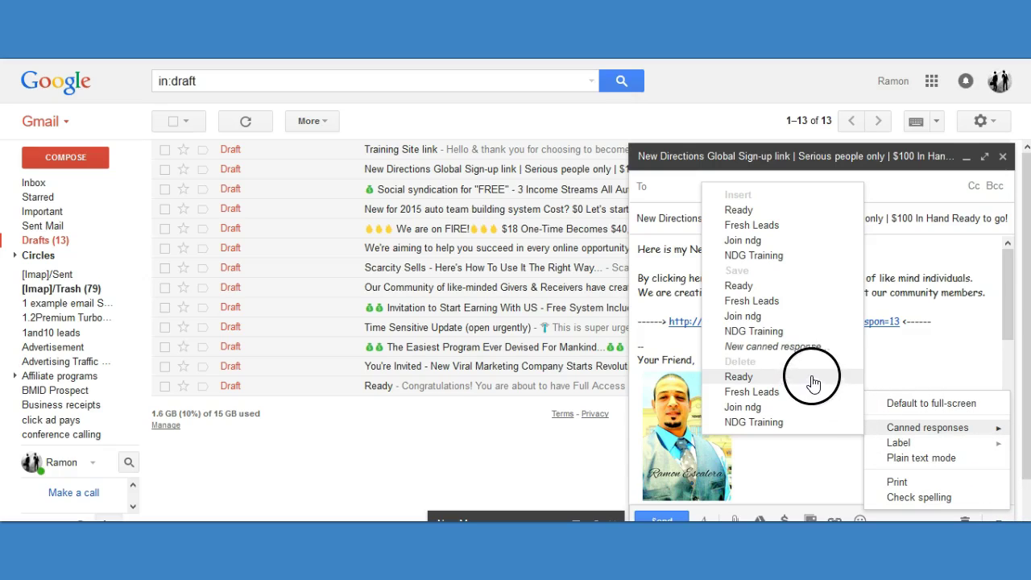
click(756, 318)
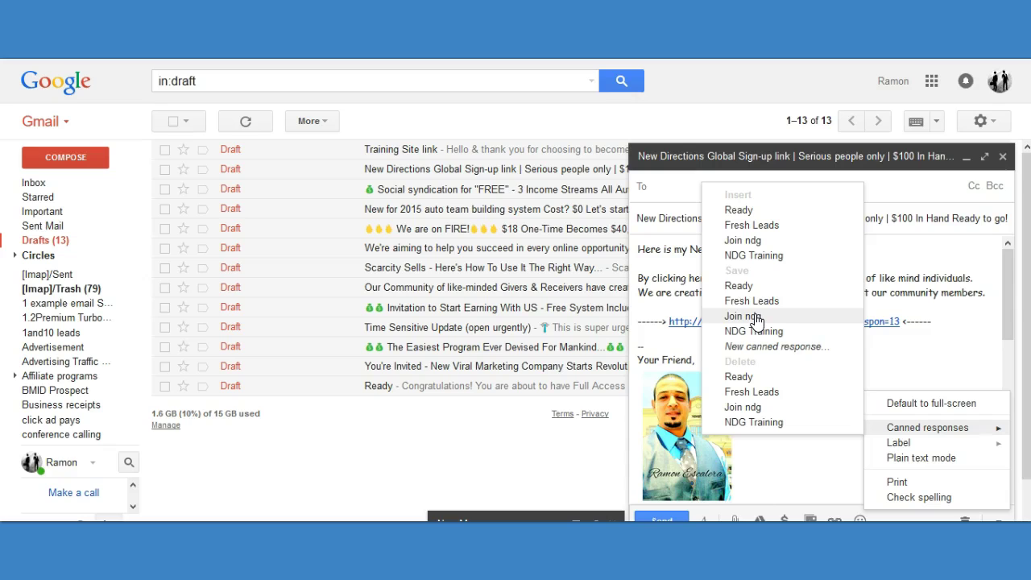
click(761, 332)
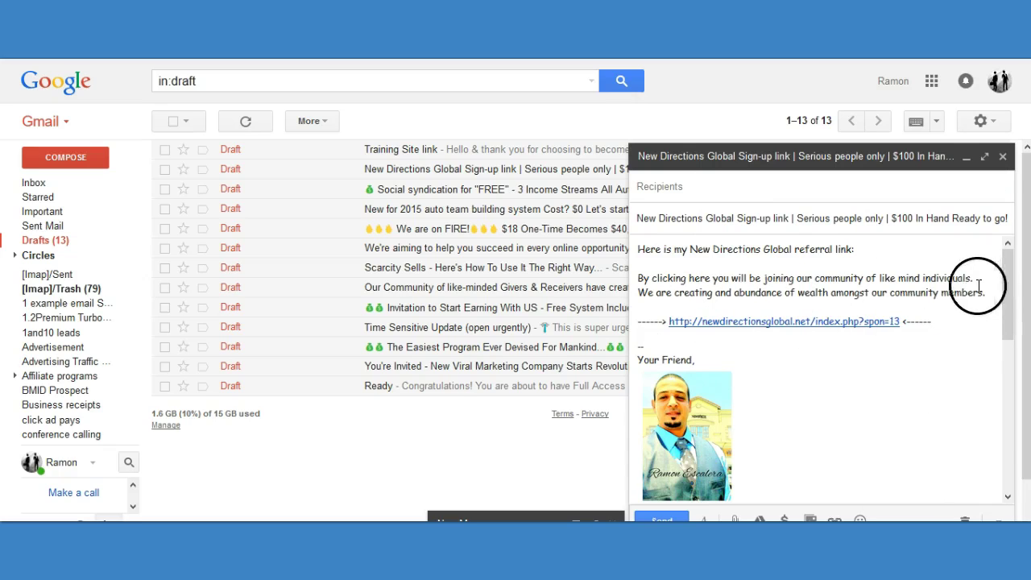
Step: Save and close the Sign-up link draft, then restore the blank New Message
click(965, 161)
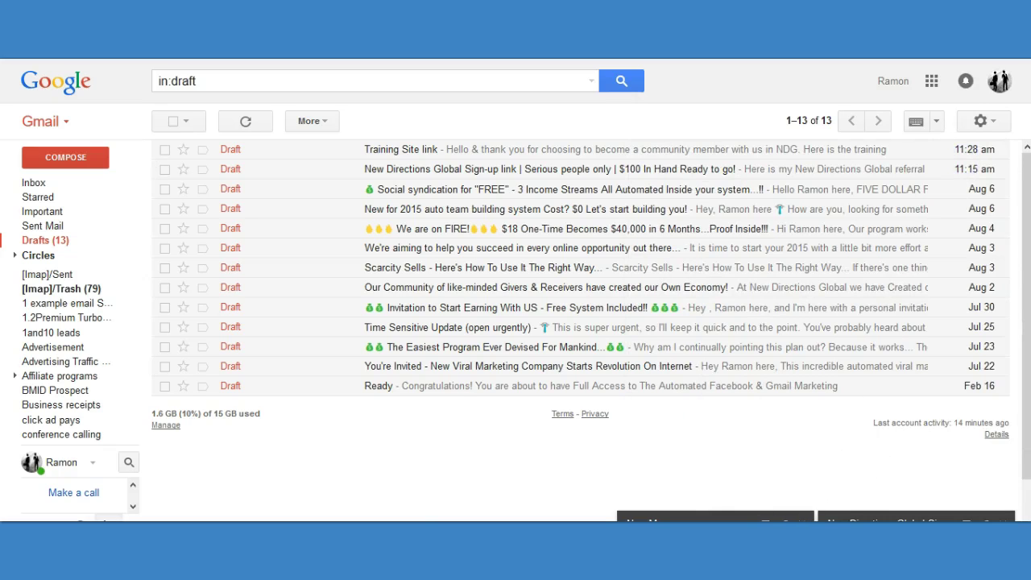
click(725, 516)
scroll(716, 299, down, 5)
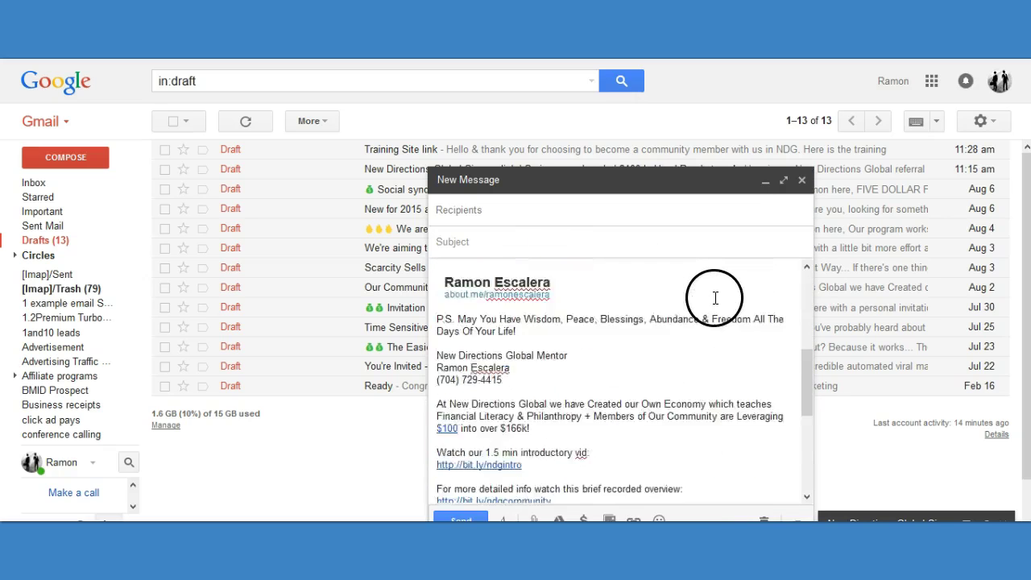
scroll(715, 298, down, 3)
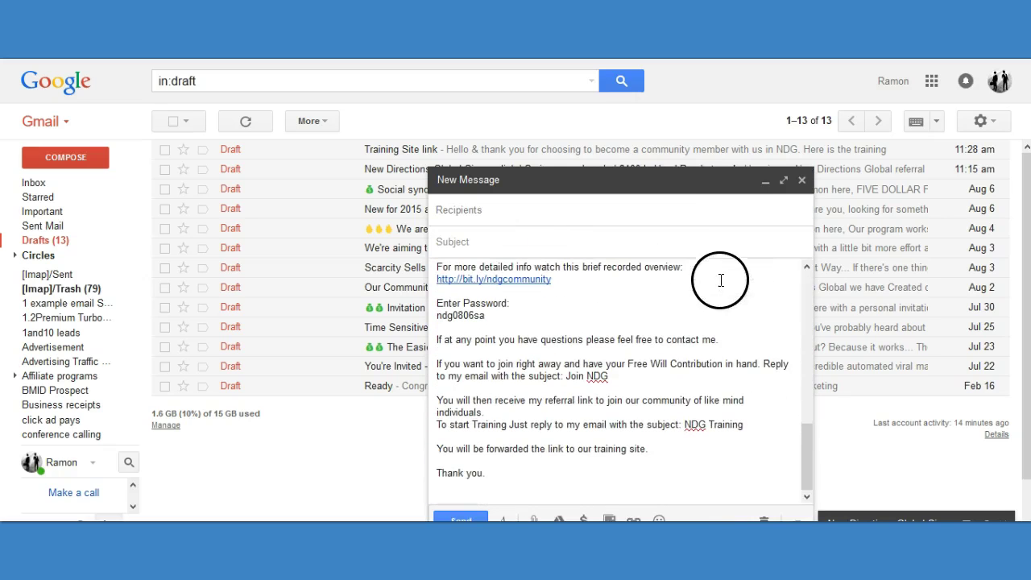
click(766, 184)
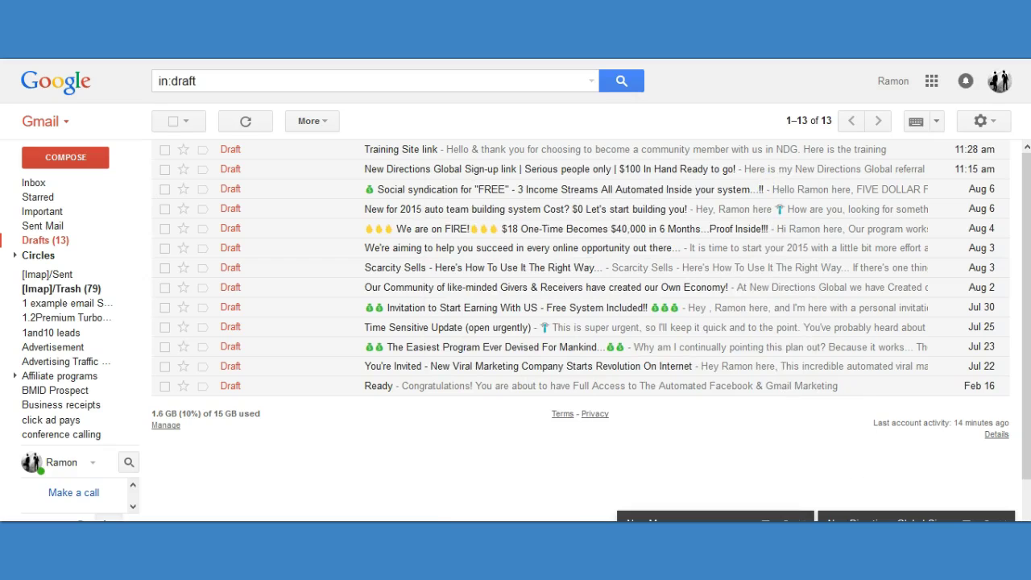
click(916, 517)
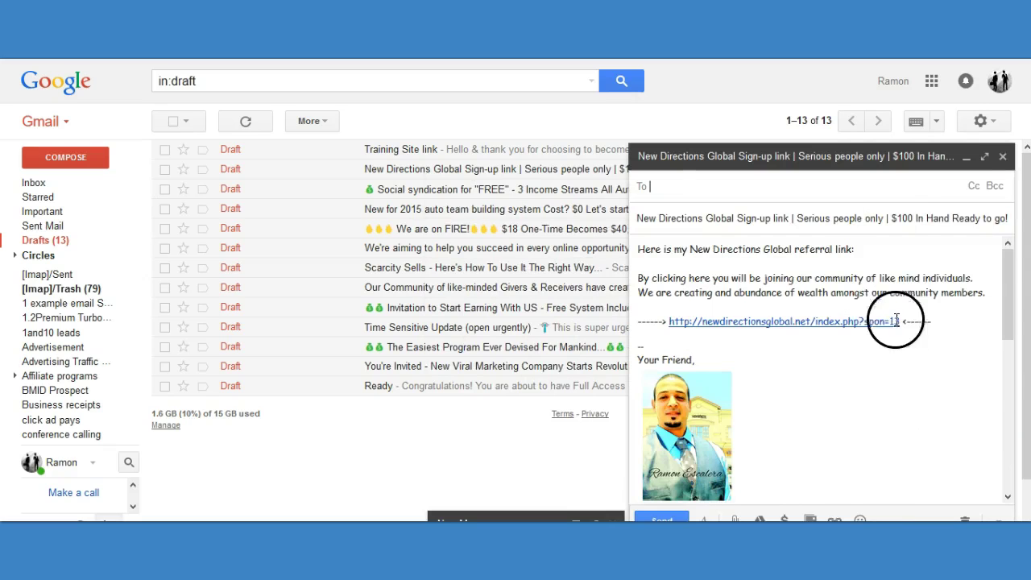
click(1004, 158)
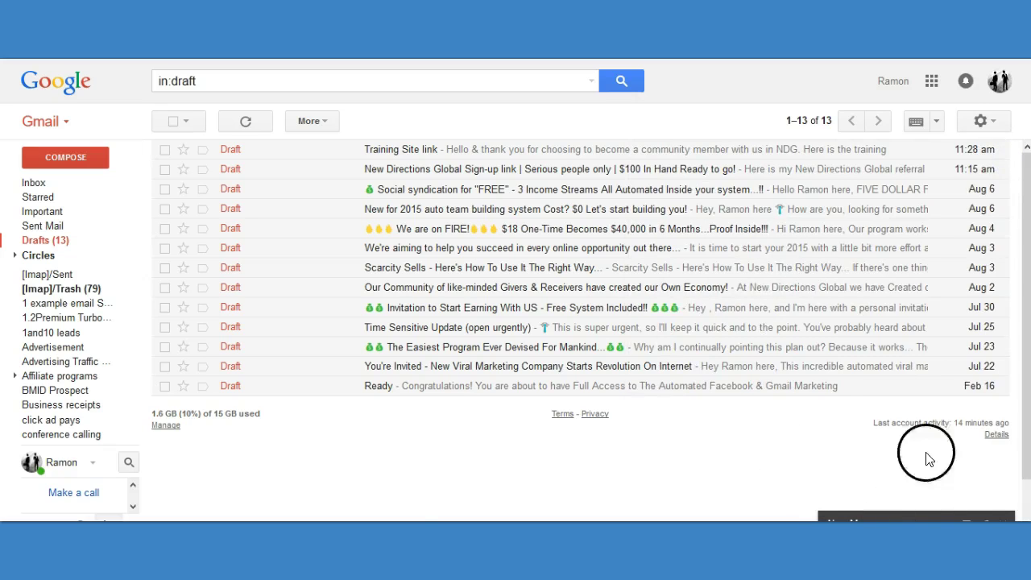
click(900, 516)
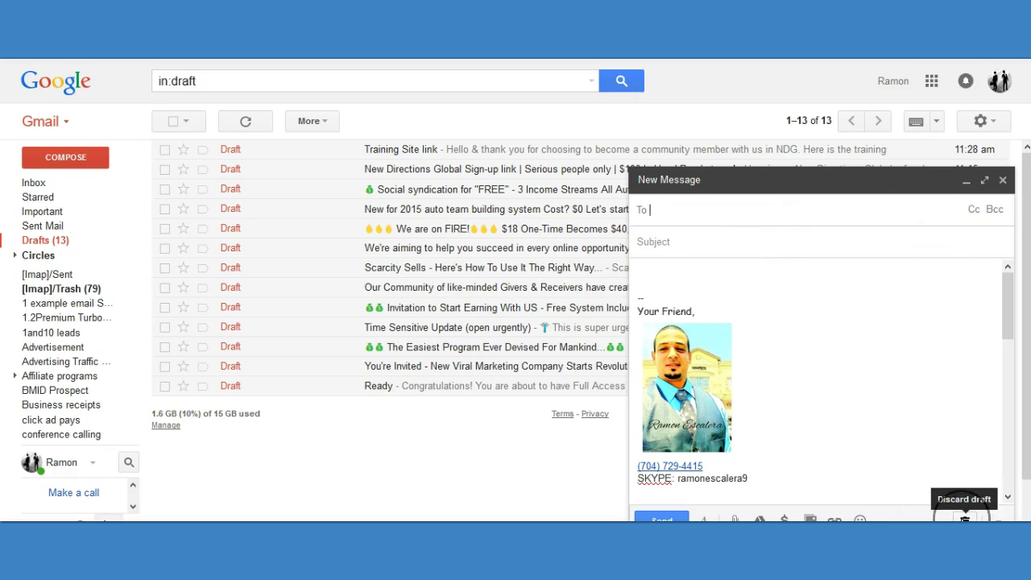
Step: Discard the blank New Message and head back to the inbox
click(965, 518)
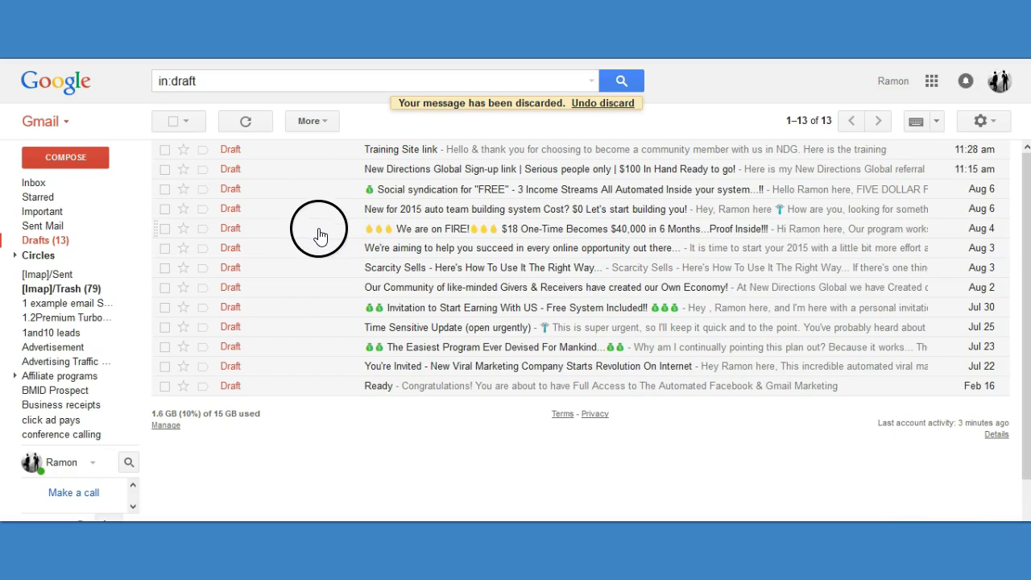
click(36, 183)
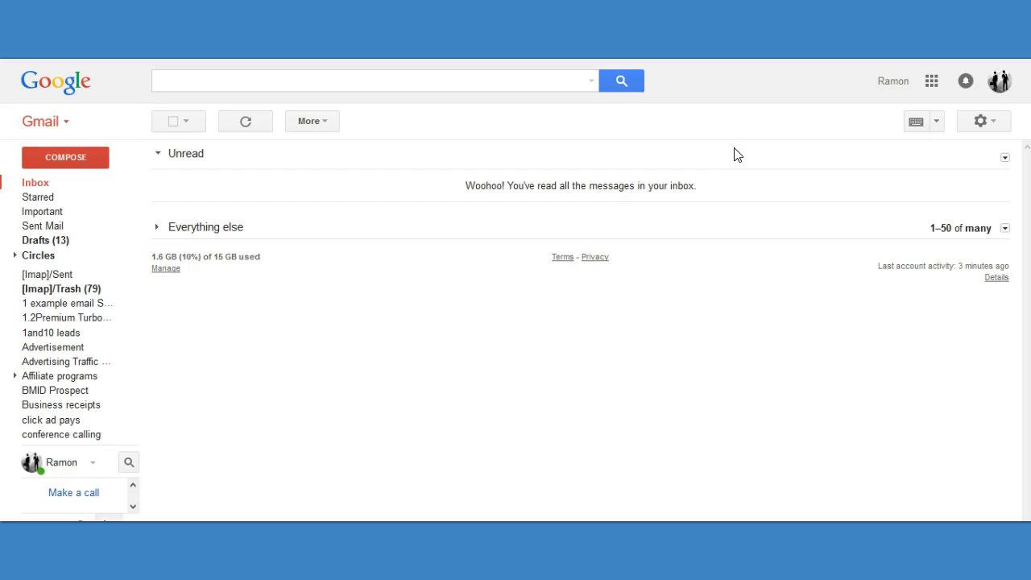
Step: Show the Filters tab in Settings, listing the Fresh Leads, Join NDG and NDG Training filters
click(981, 122)
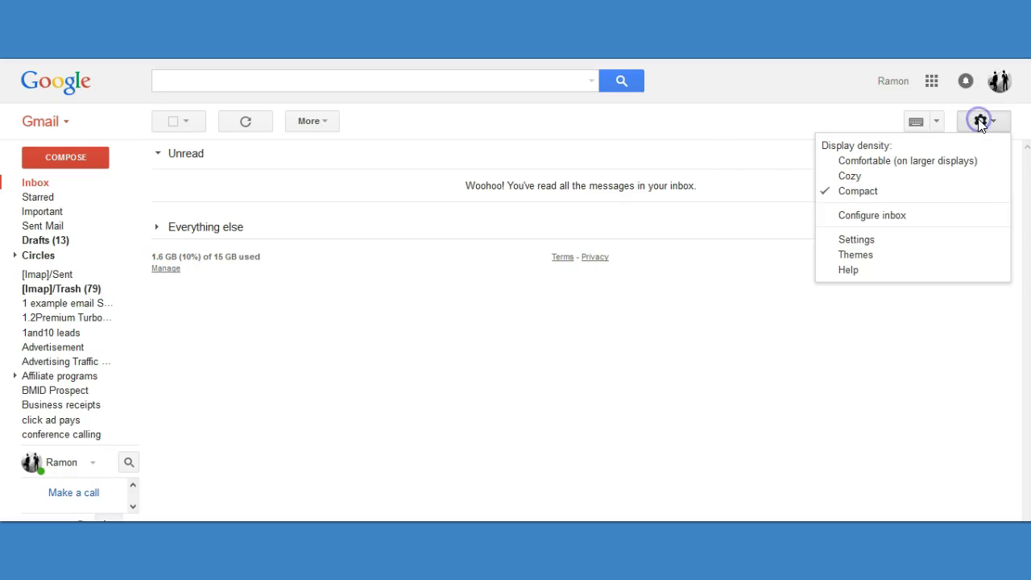
click(857, 242)
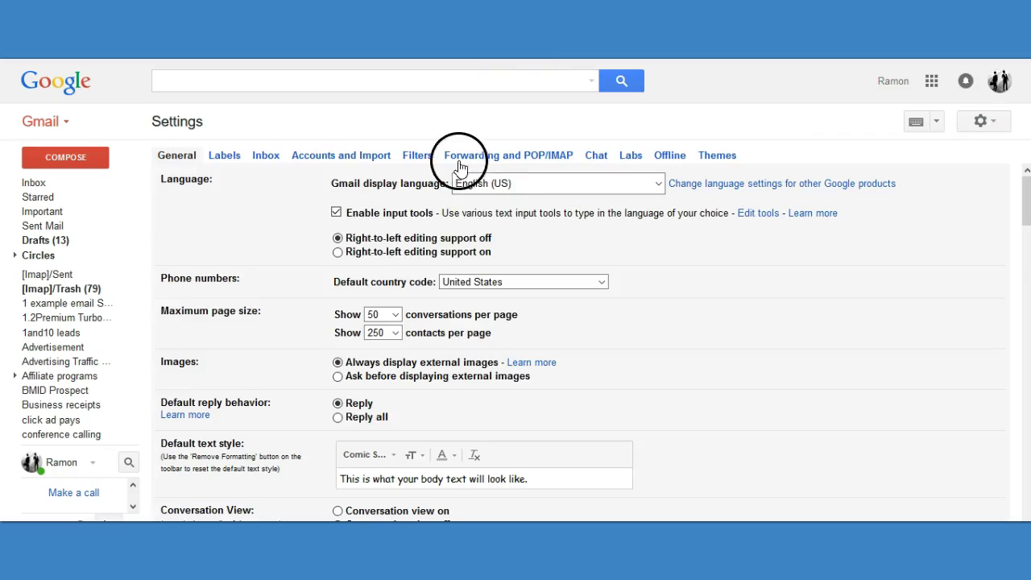
click(418, 156)
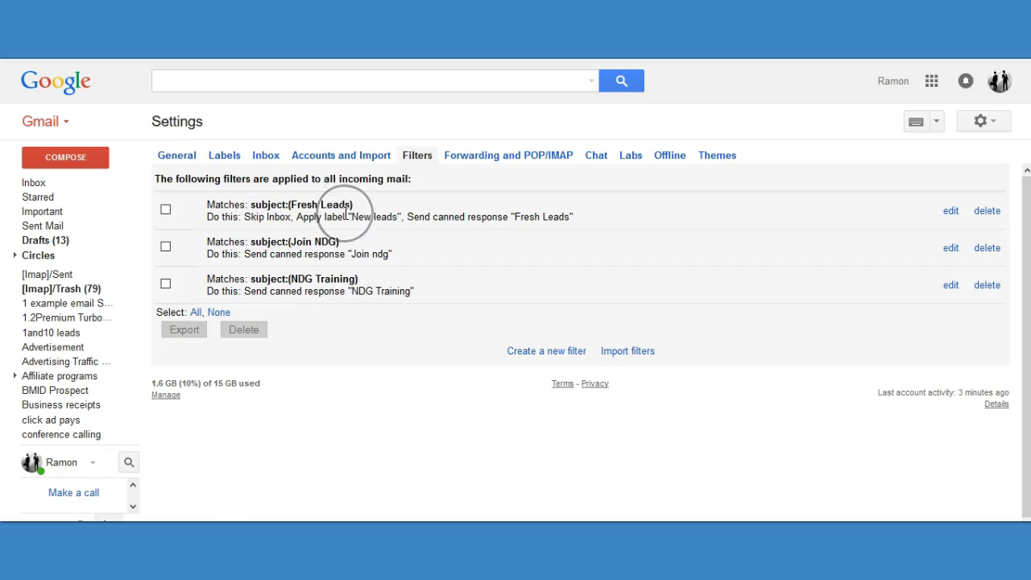
Step: Create a new filter whose Subject criterion reads 'Test Join NDG' and proceed to its actions
click(560, 354)
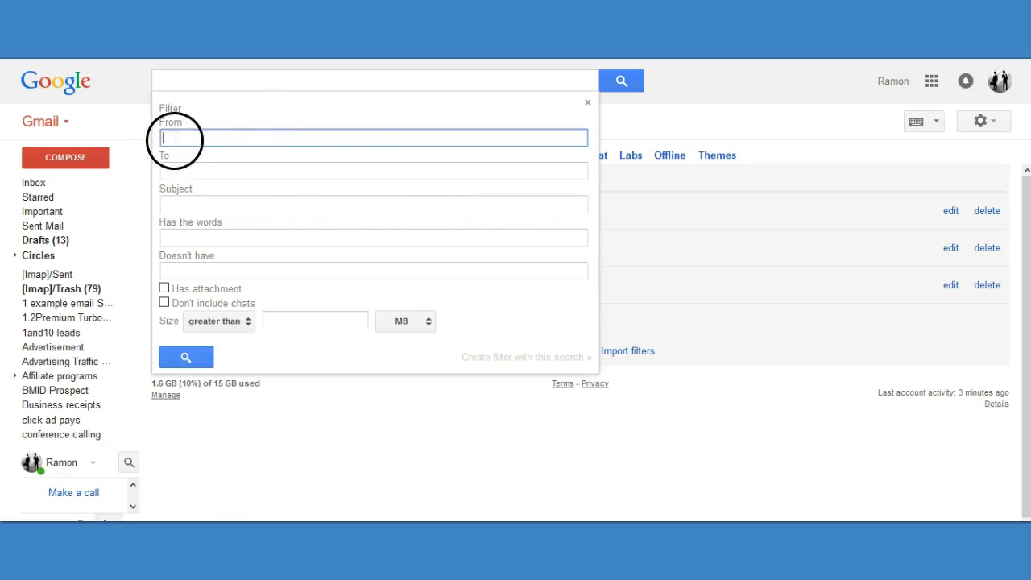
click(190, 203)
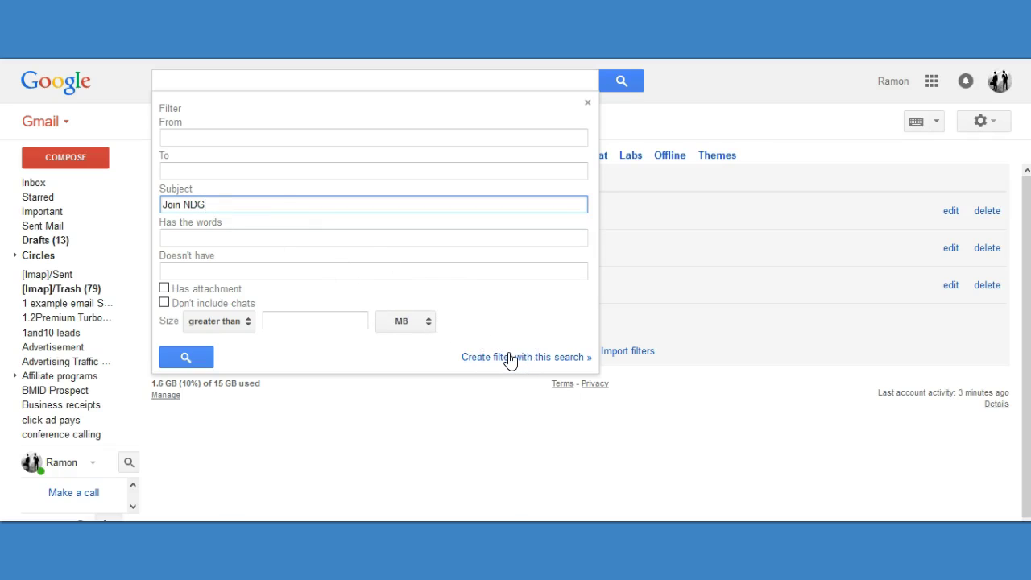
drag(230, 207, 82, 203)
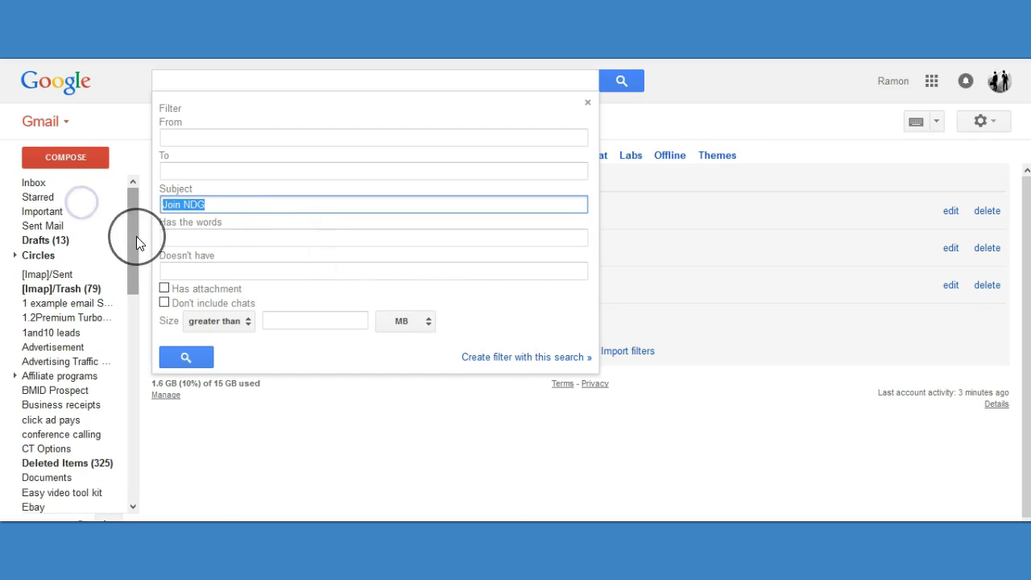
click(166, 207)
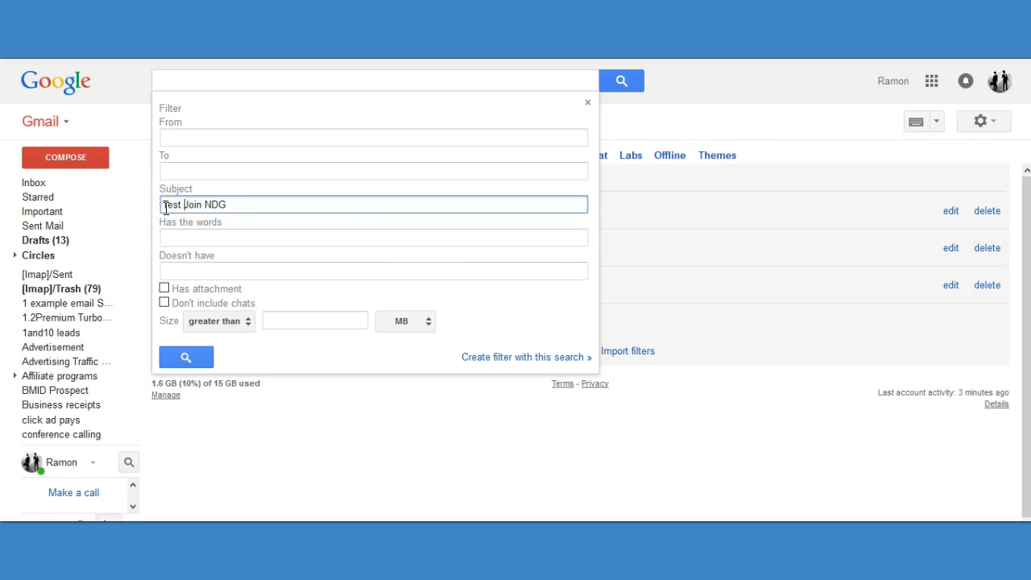
click(506, 358)
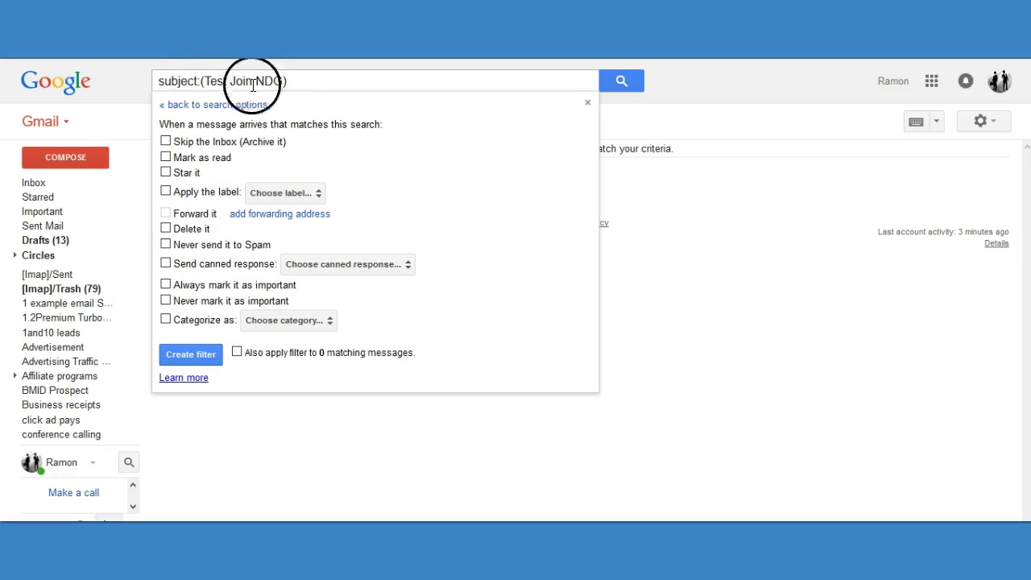
Step: Set the filter to send the 'Join ndg' canned response and save it
click(166, 264)
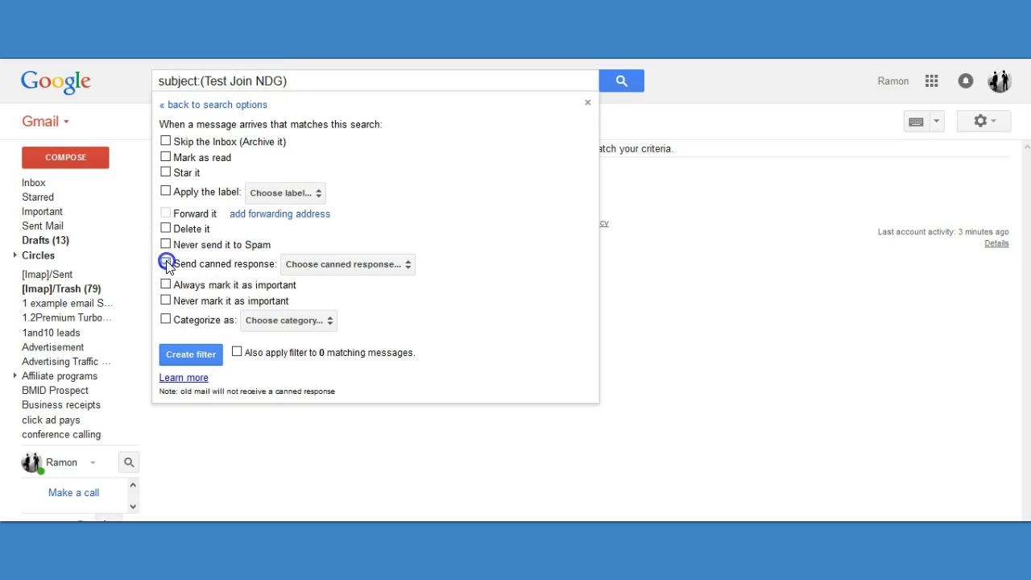
click(362, 266)
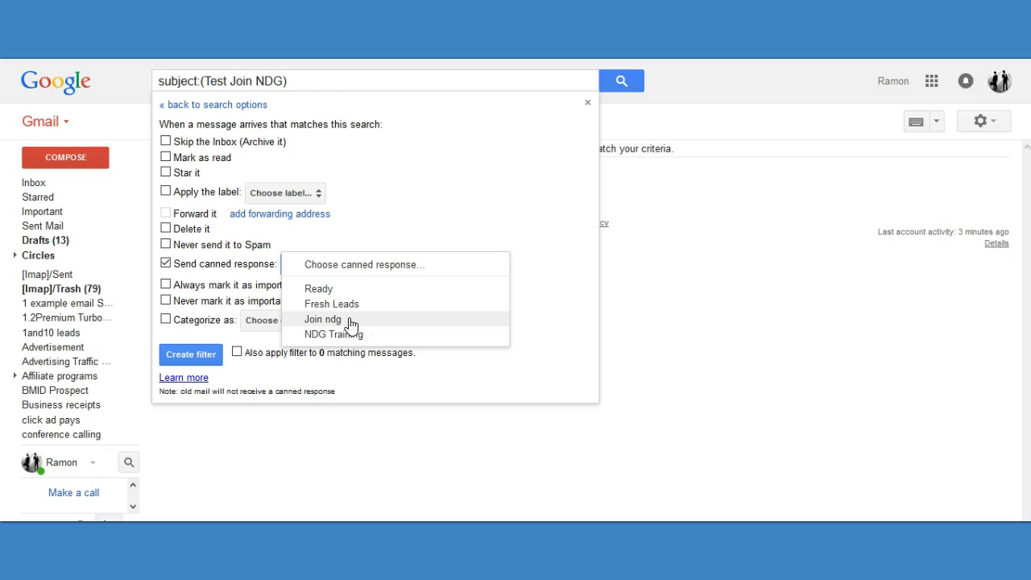
click(323, 319)
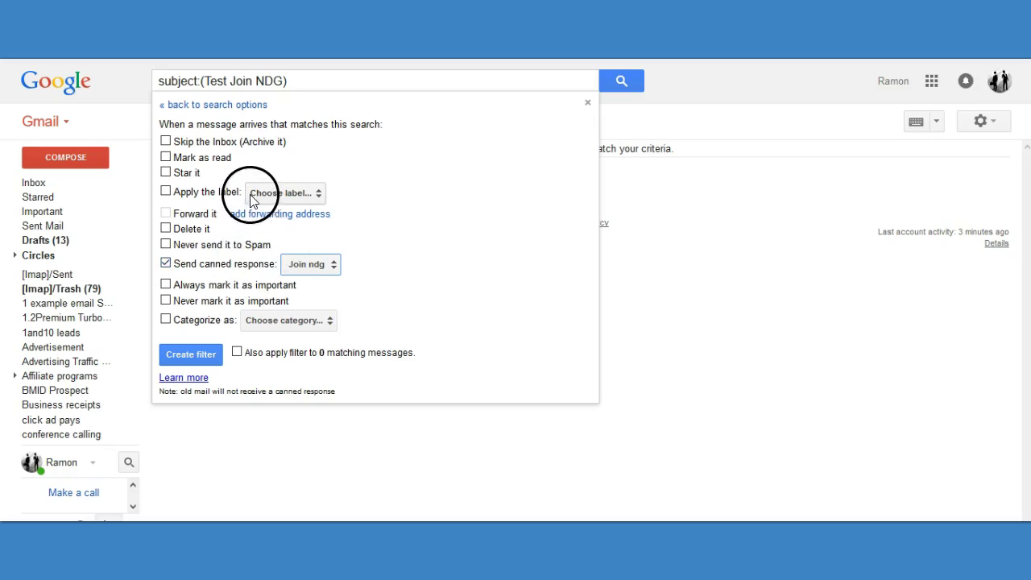
mouse_move(56, 165)
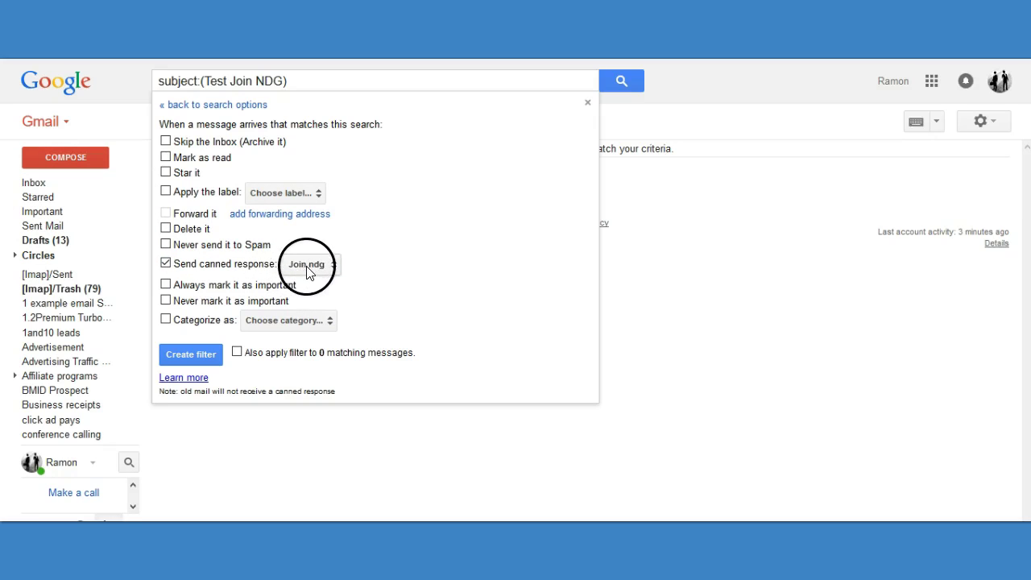
click(194, 355)
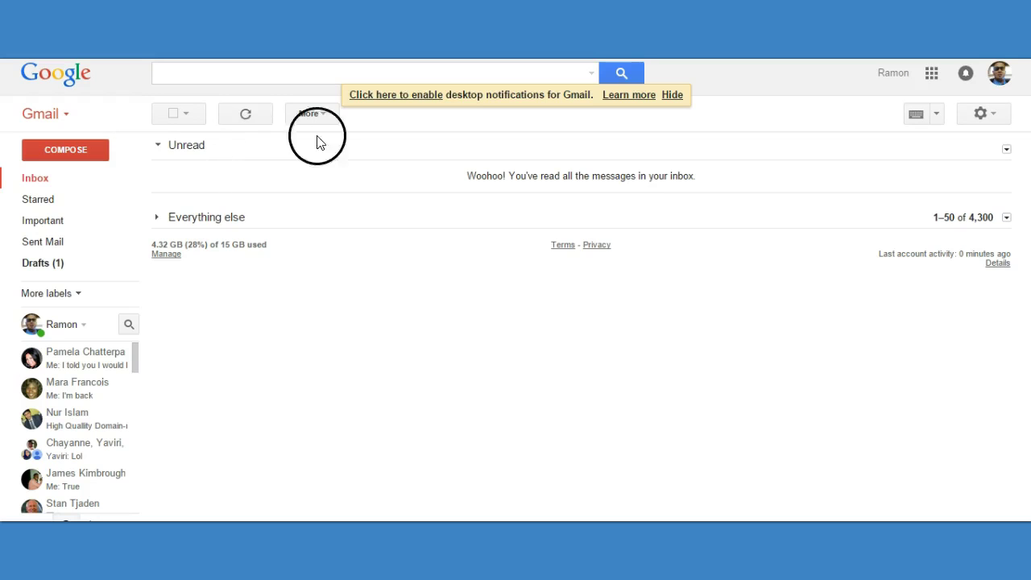
Step: Send the suggested contact an email with subject 'Join NDG' and body 'I want to join today!!'
click(77, 150)
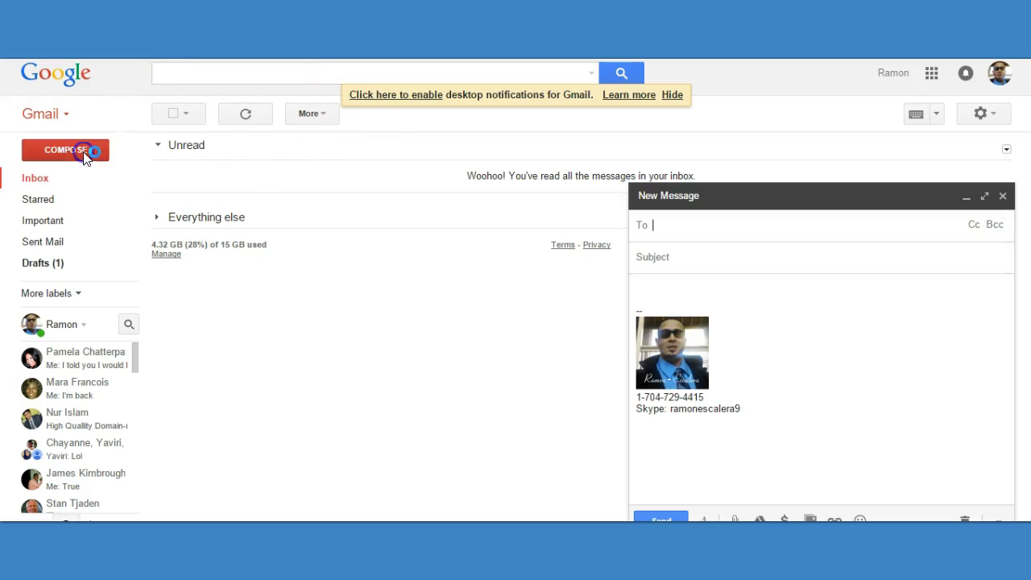
click(722, 228)
text(pai)
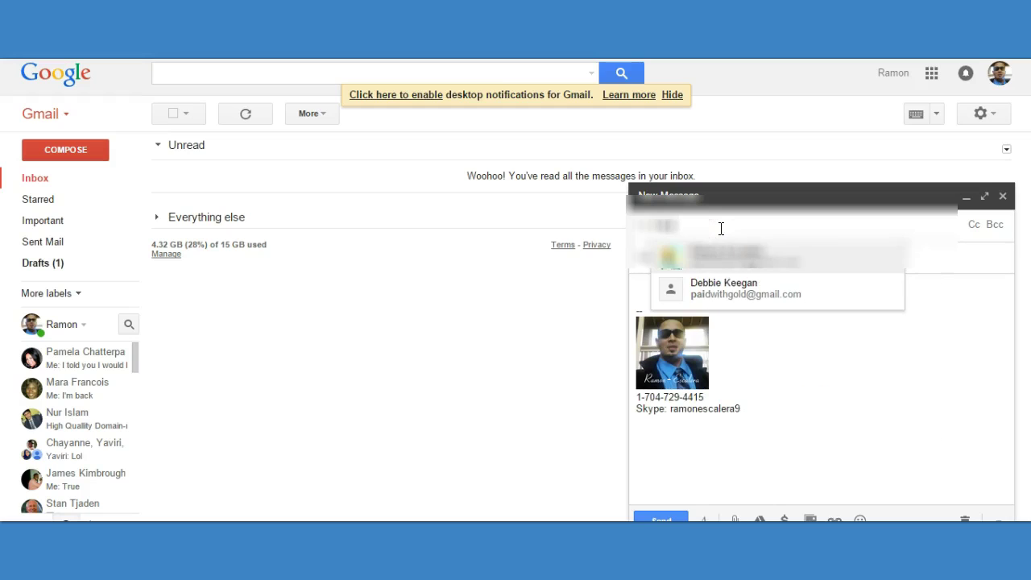
click(734, 249)
click(741, 283)
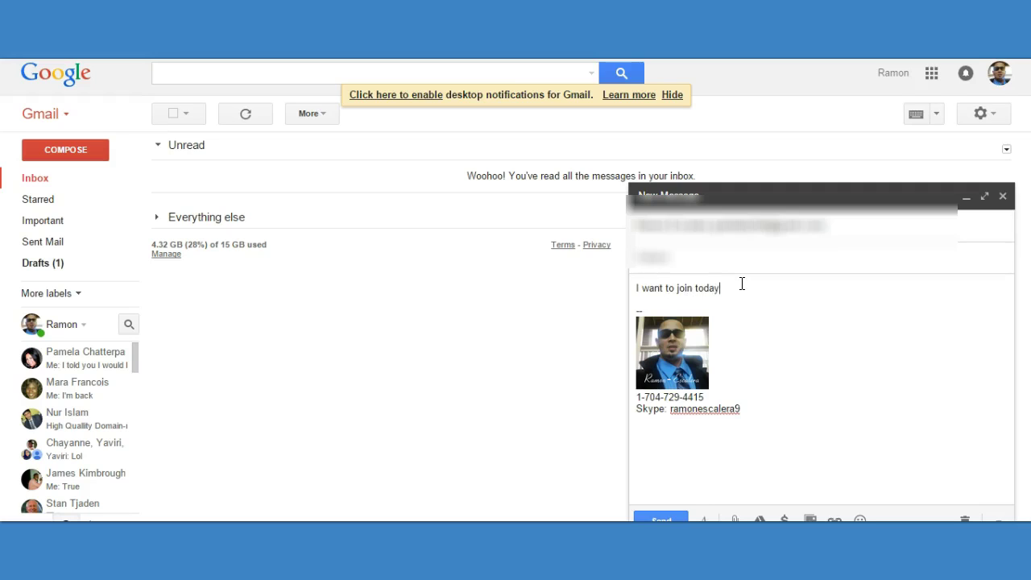
click(736, 269)
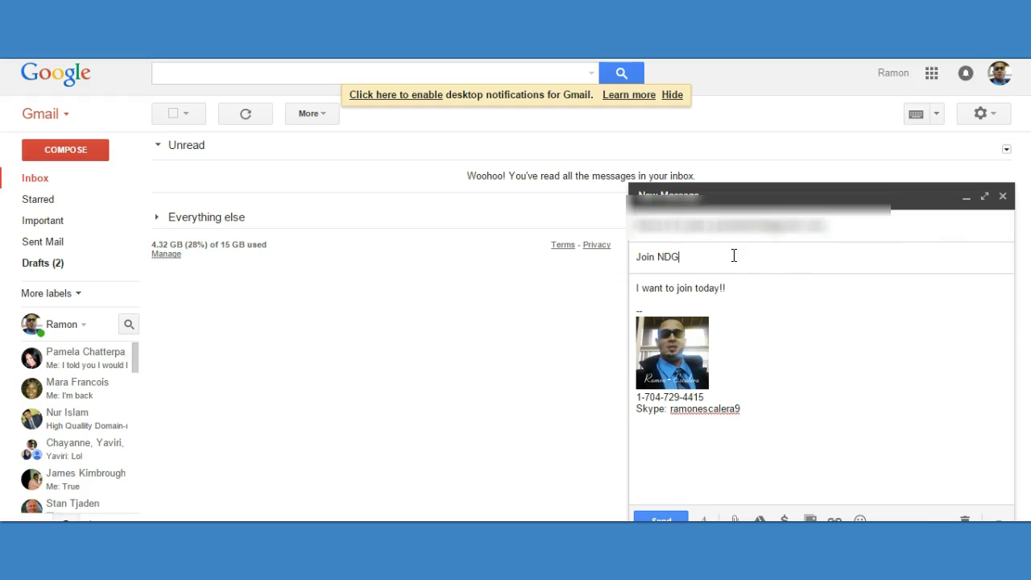
click(660, 516)
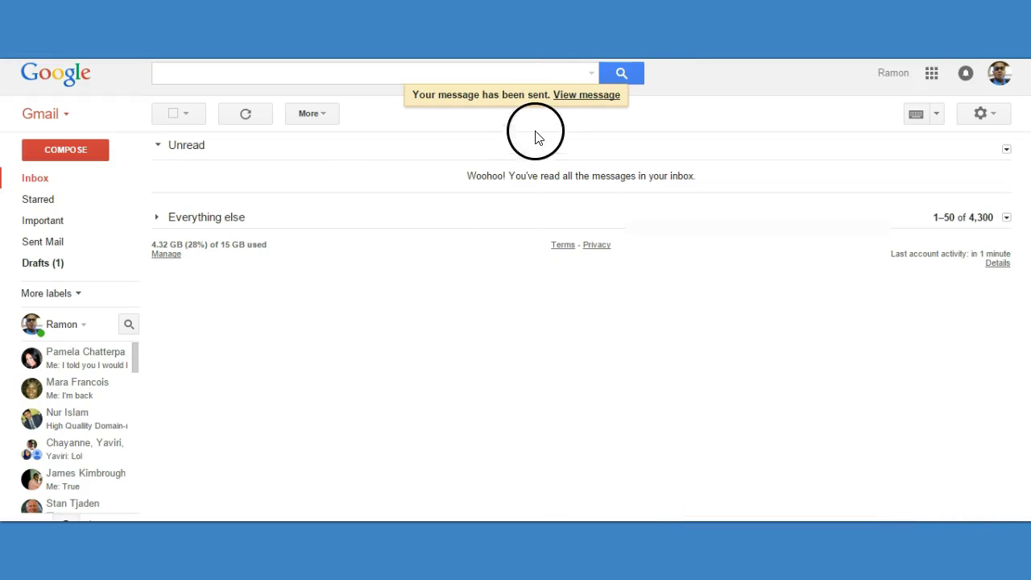
Step: Refresh the inbox and open the automatic Join NDG reply to confirm the referral link
click(61, 178)
click(39, 176)
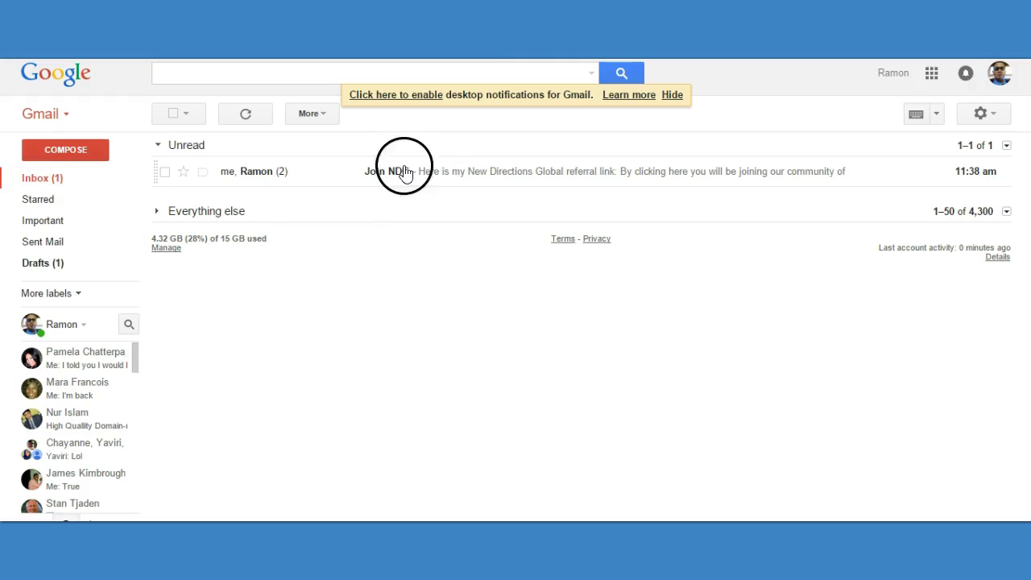
click(436, 172)
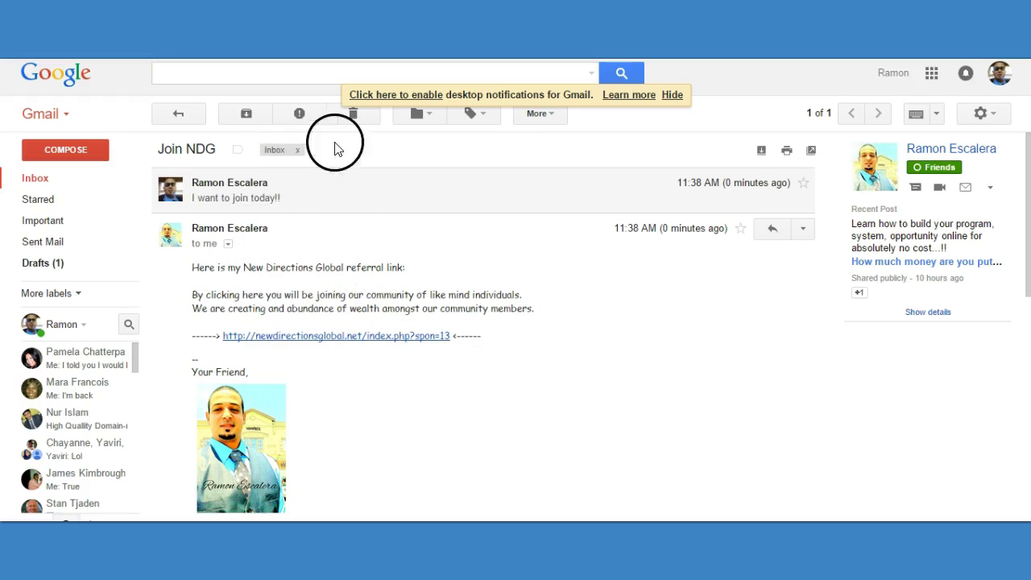
click(65, 176)
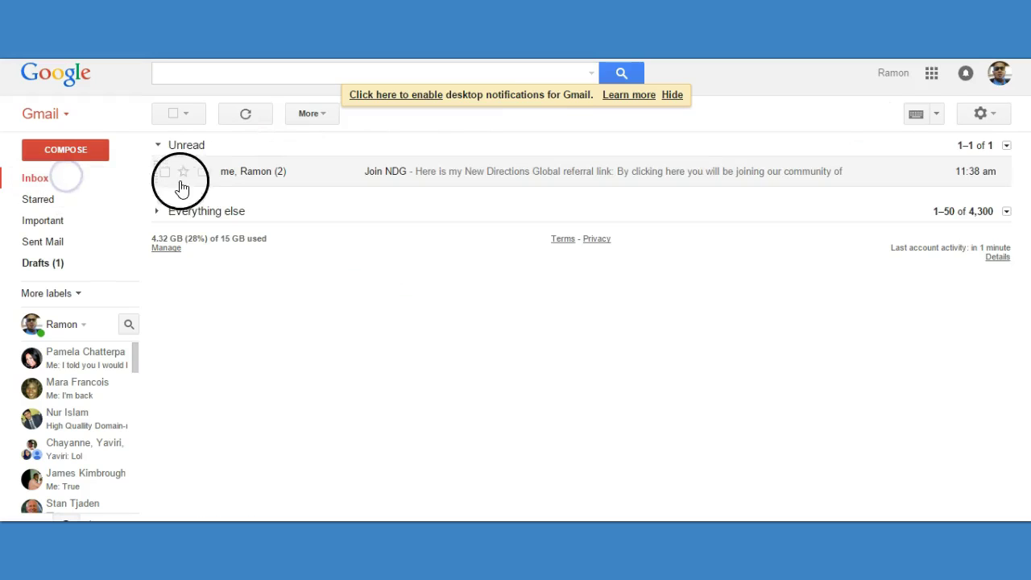
Step: Delete the Join NDG reply and the received Join NDG test email
click(164, 173)
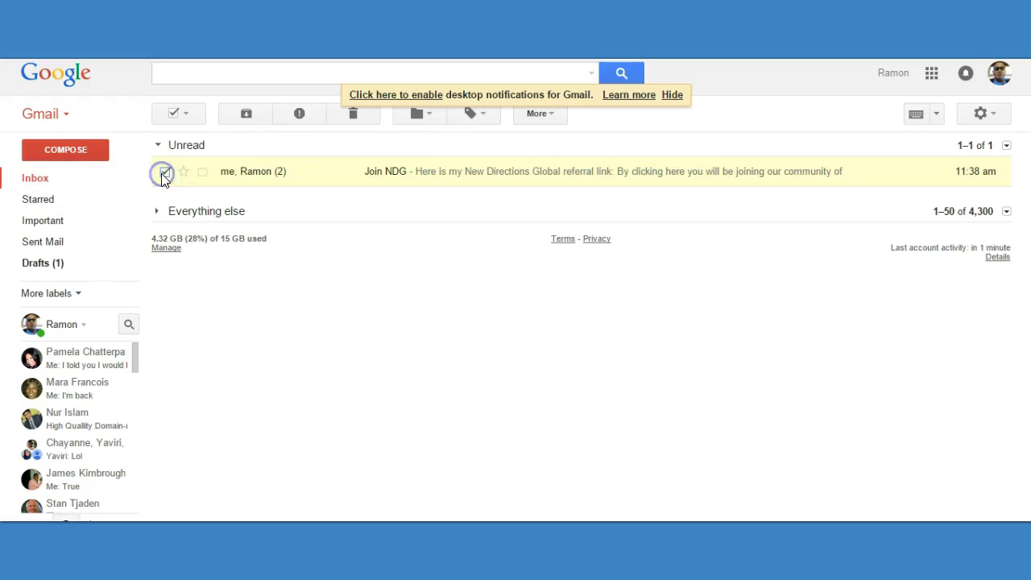
click(348, 116)
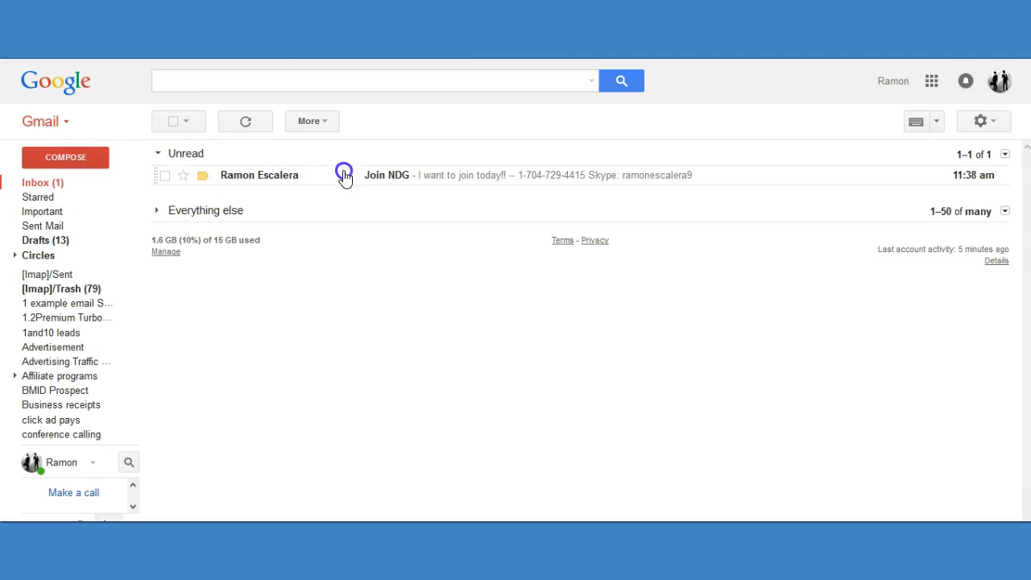
click(343, 176)
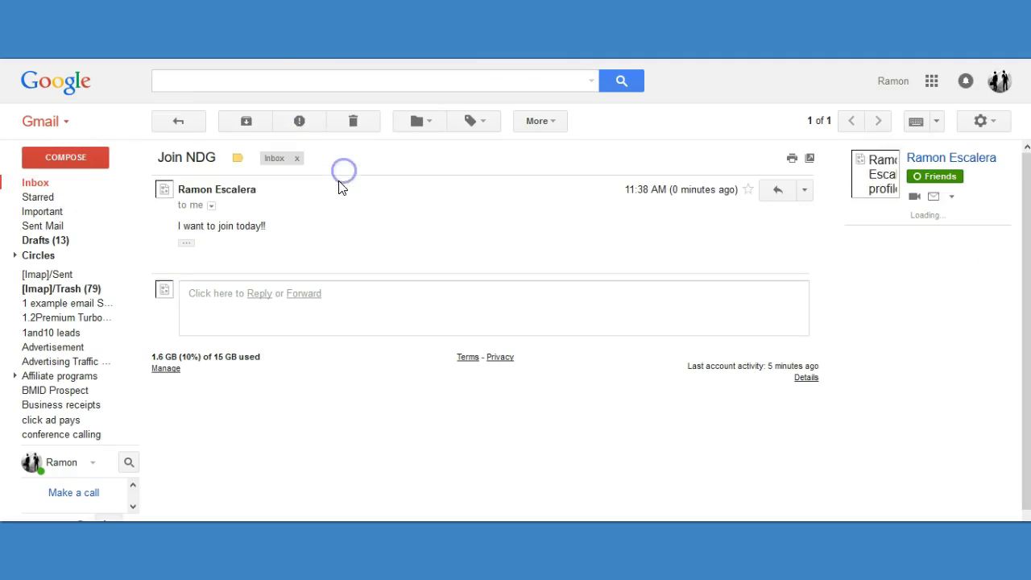
click(347, 121)
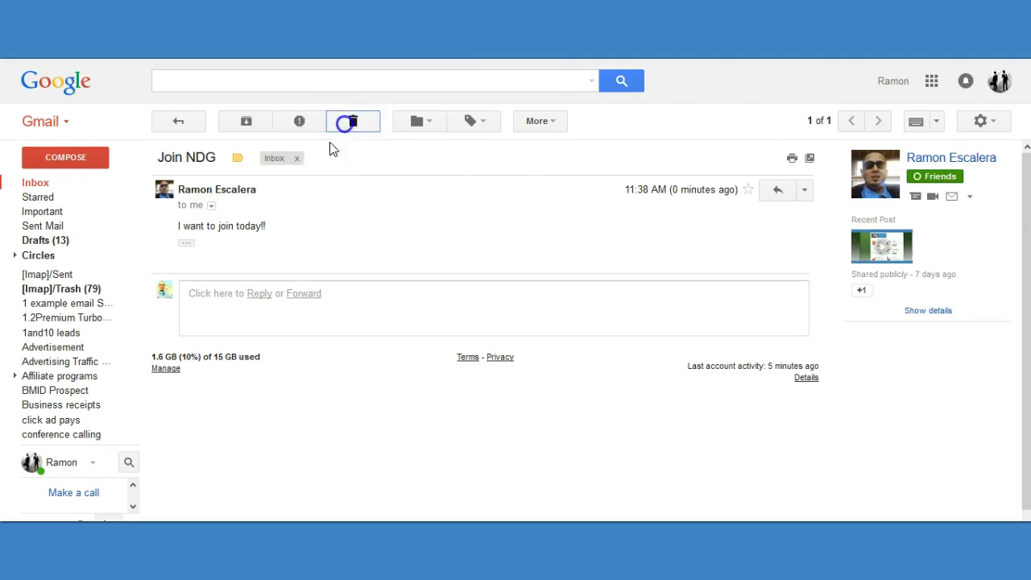
click(64, 186)
click(68, 160)
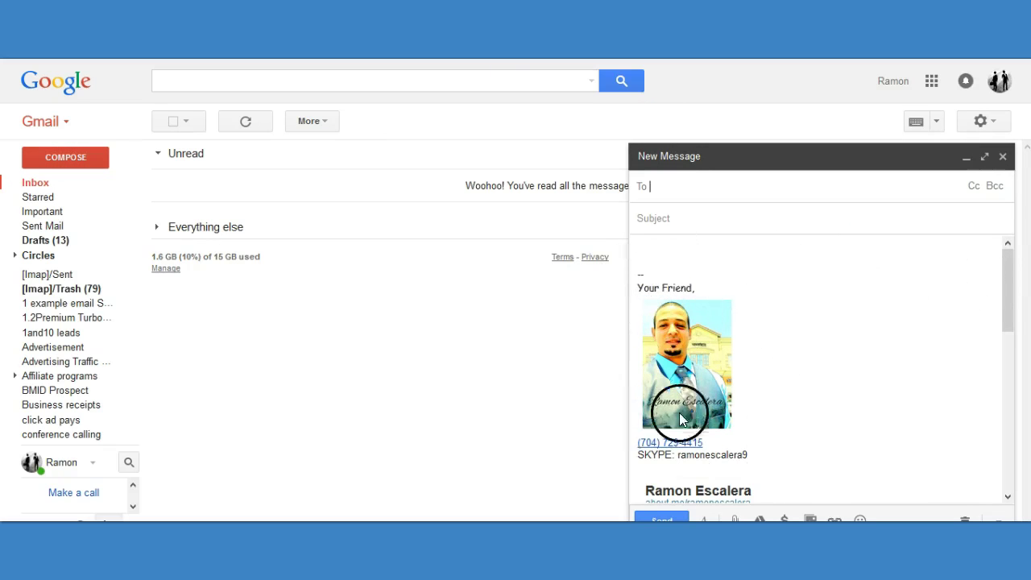
Step: In the message body, insert ':' after 'subject' in the training line and copy 'NDG Training'
drag(1006, 266, 999, 336)
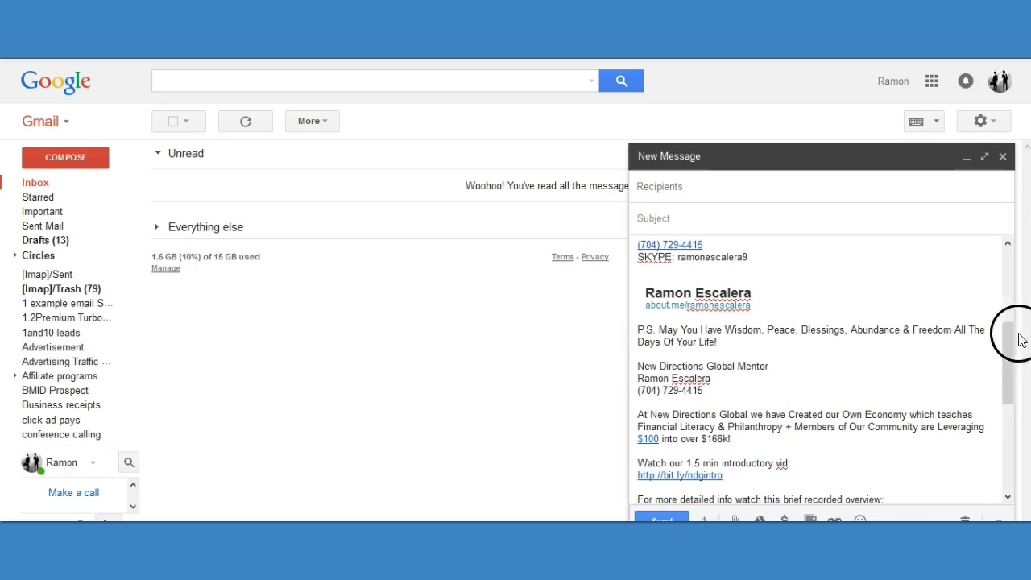
drag(1014, 347, 1007, 365)
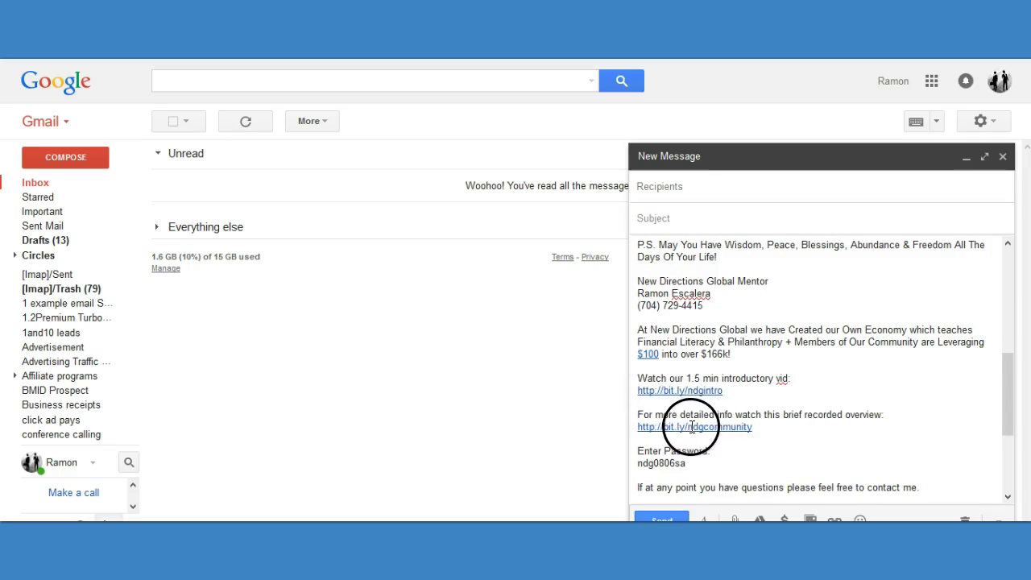
drag(1008, 371, 1008, 422)
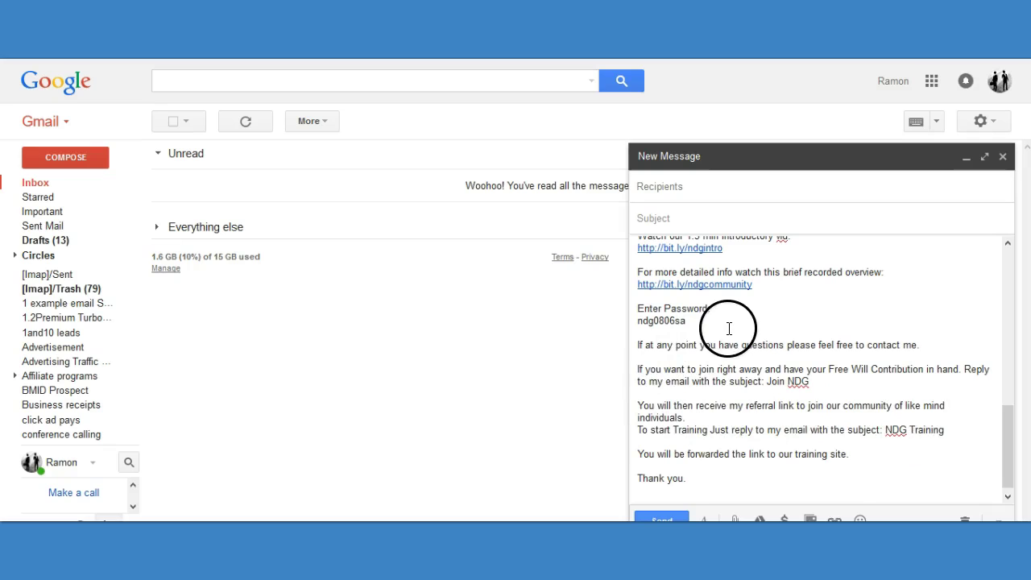
click(880, 429)
text(:)
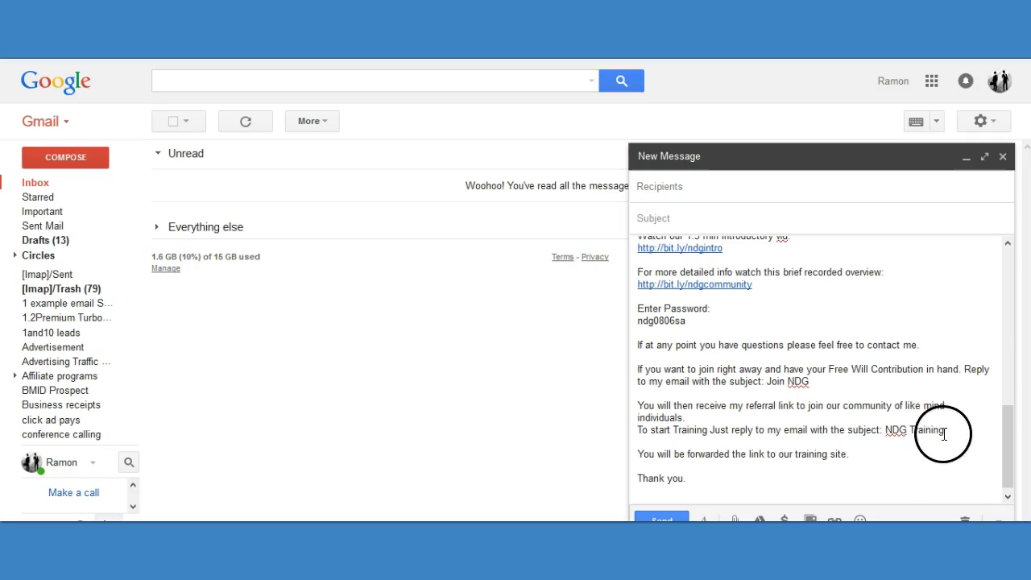
right_click(898, 429)
click(926, 263)
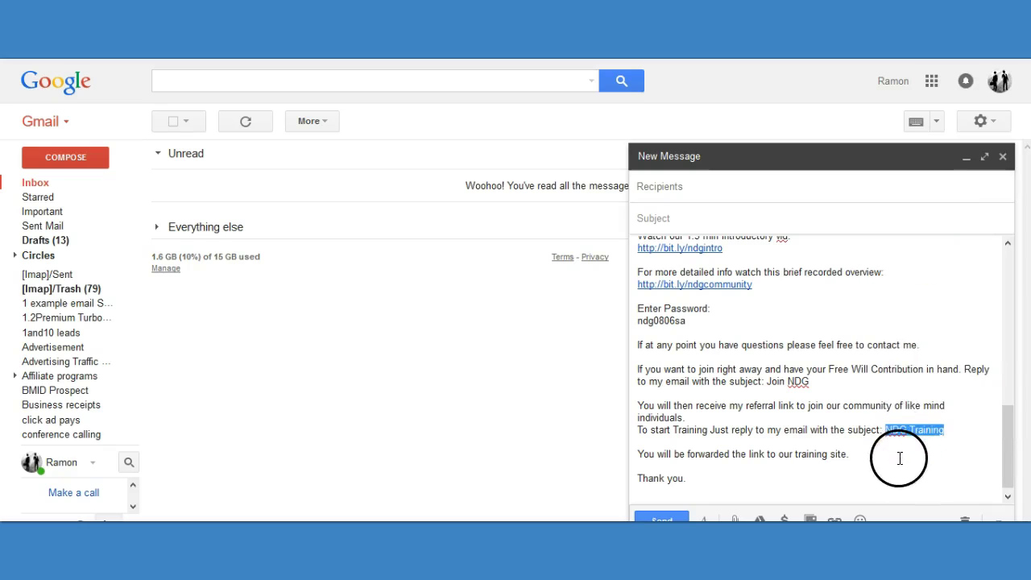